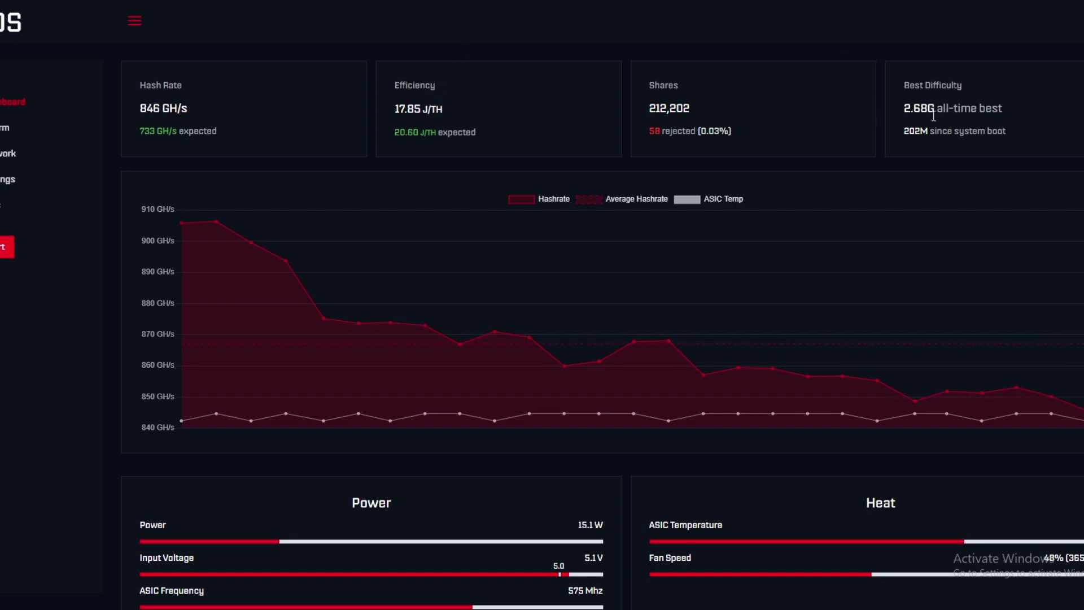
Highlight the miner's all-time best difficulty and compare it with the coin difficulties in the Sha256 pools list.
left_click_drag(904, 109, 1005, 110)
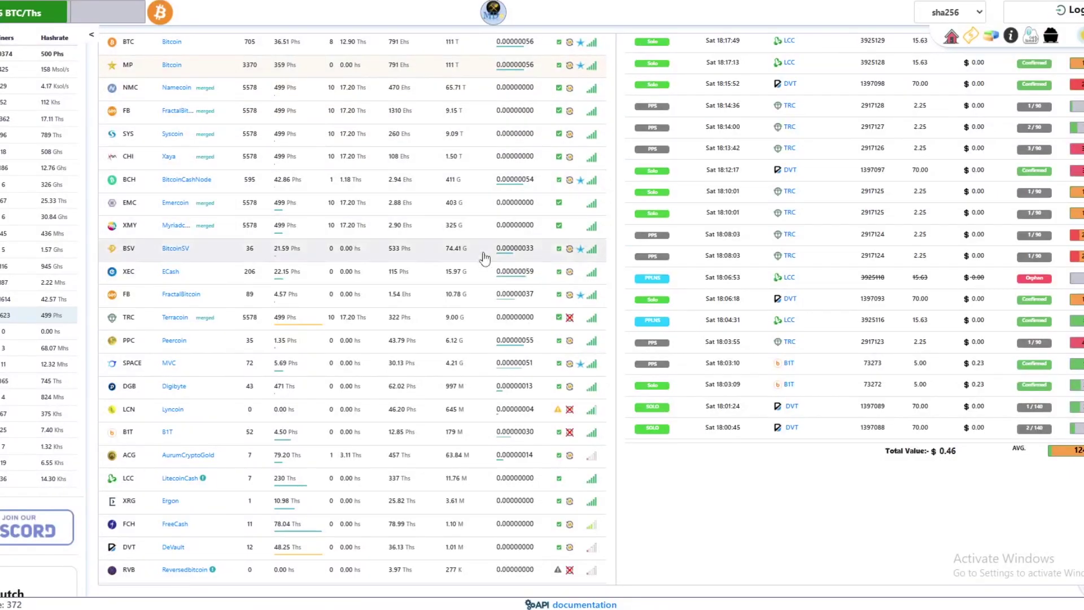
scroll(476, 255, "up", 2)
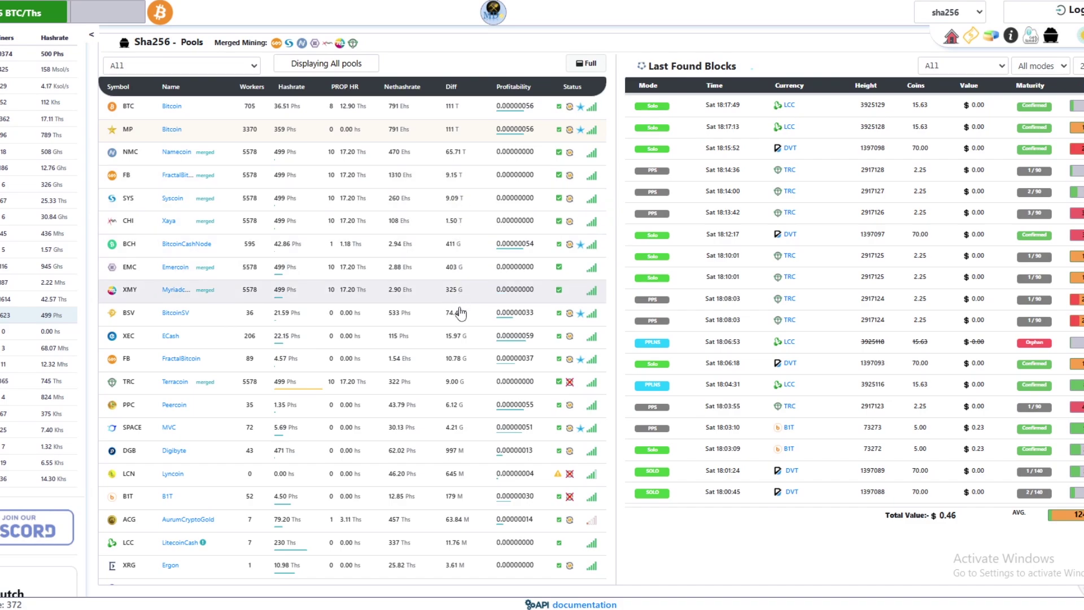
scroll(460, 375, "down", 2)
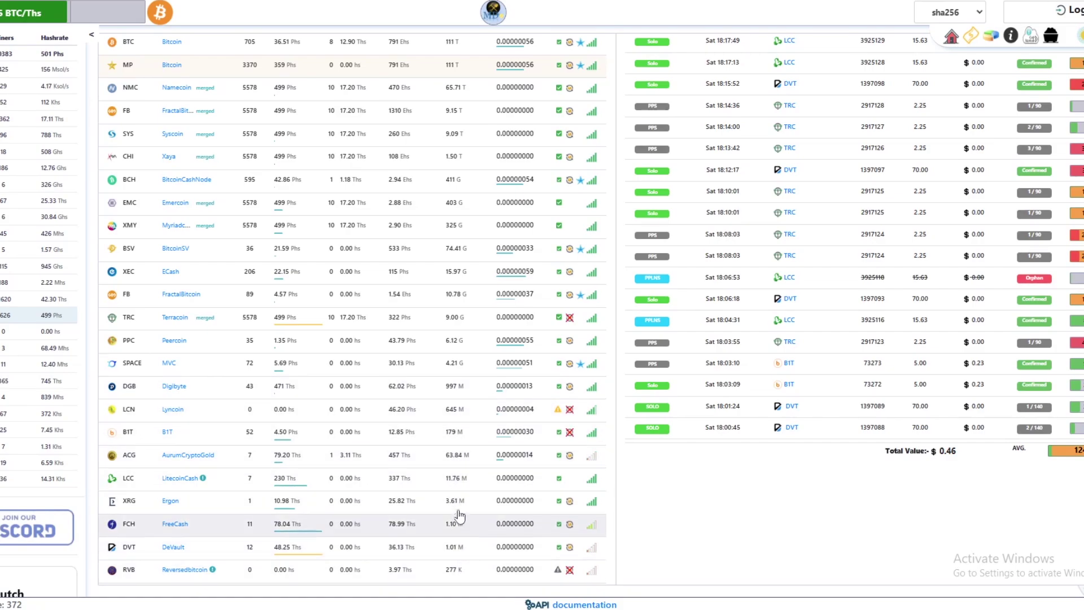
scroll(465, 454, "up", 1)
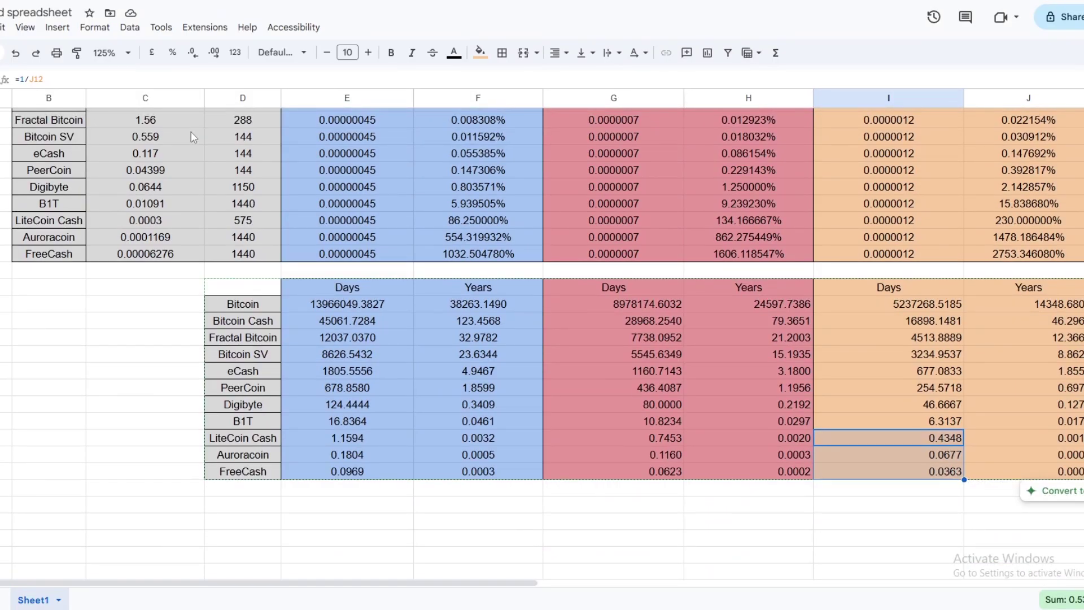
In the mining odds spreadsheet, select the Network Hashrate EH/s values from Bitcoin through FreeCash for review.
scroll(193, 137, "up", 3)
scroll(194, 138, "down", 1)
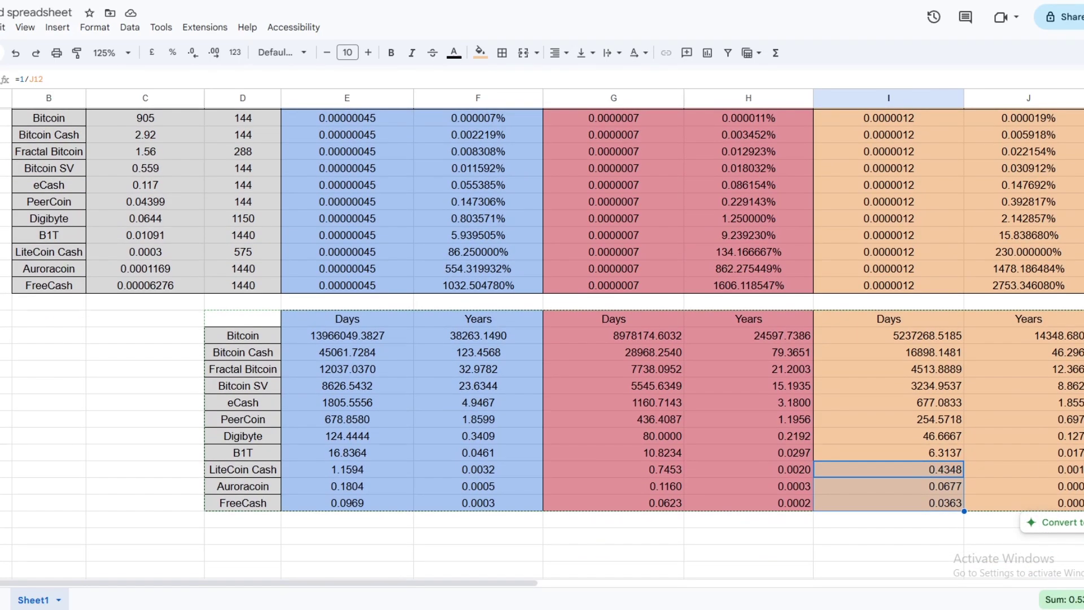
scroll(648, 124, "up", 1)
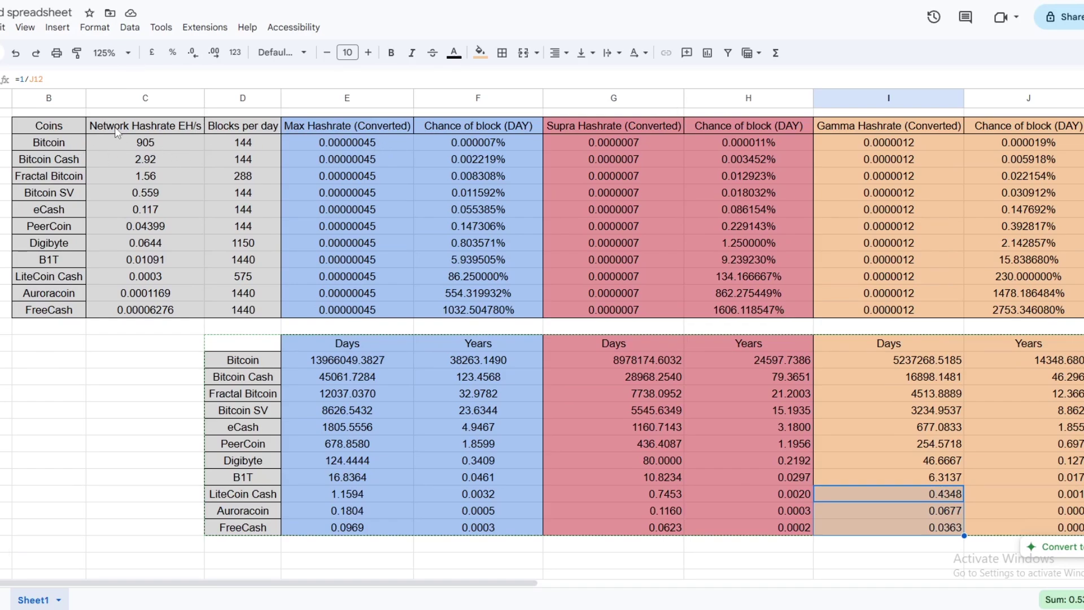
left_click(138, 148)
key("Escape")
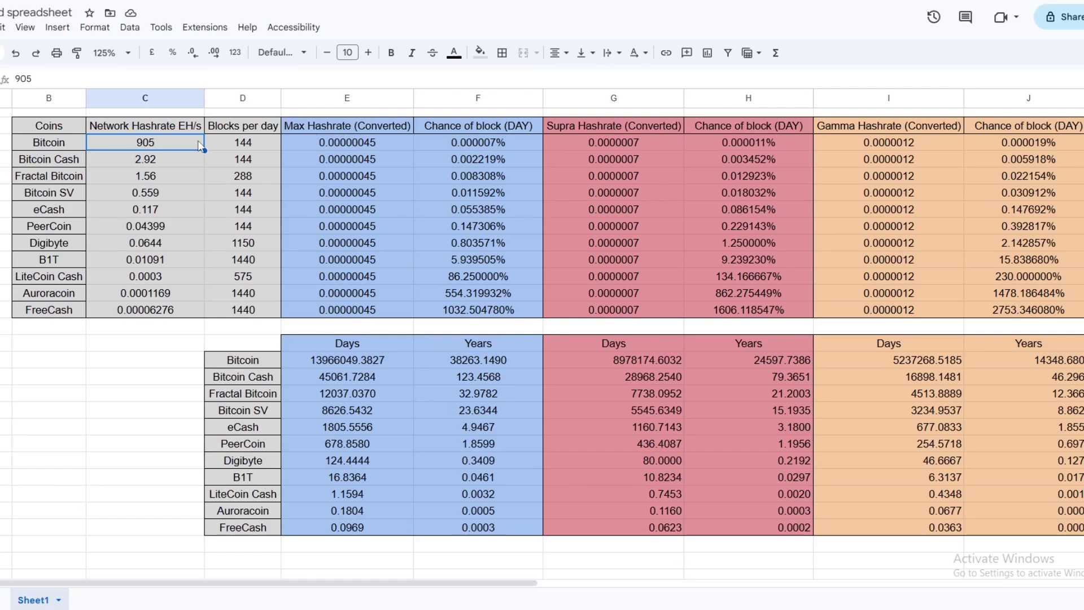
left_click_drag(169, 142, 171, 312)
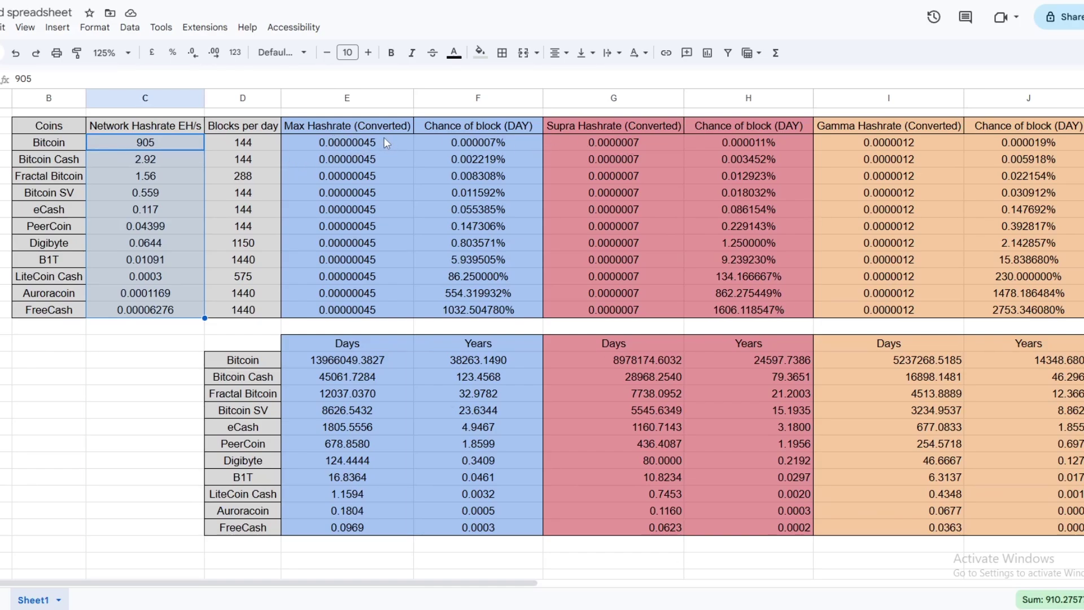
Review the converted hashrate columns for Max, Supra and Gamma, comparing Bitcoin SV's network hashrate with its Max hashrate.
left_click(340, 130)
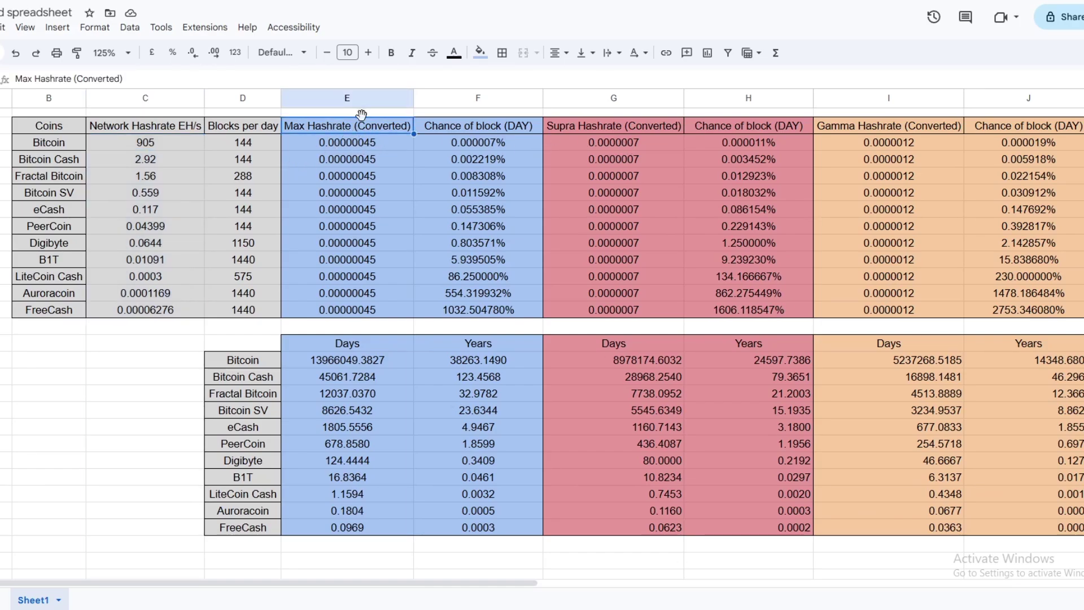
left_click(587, 129)
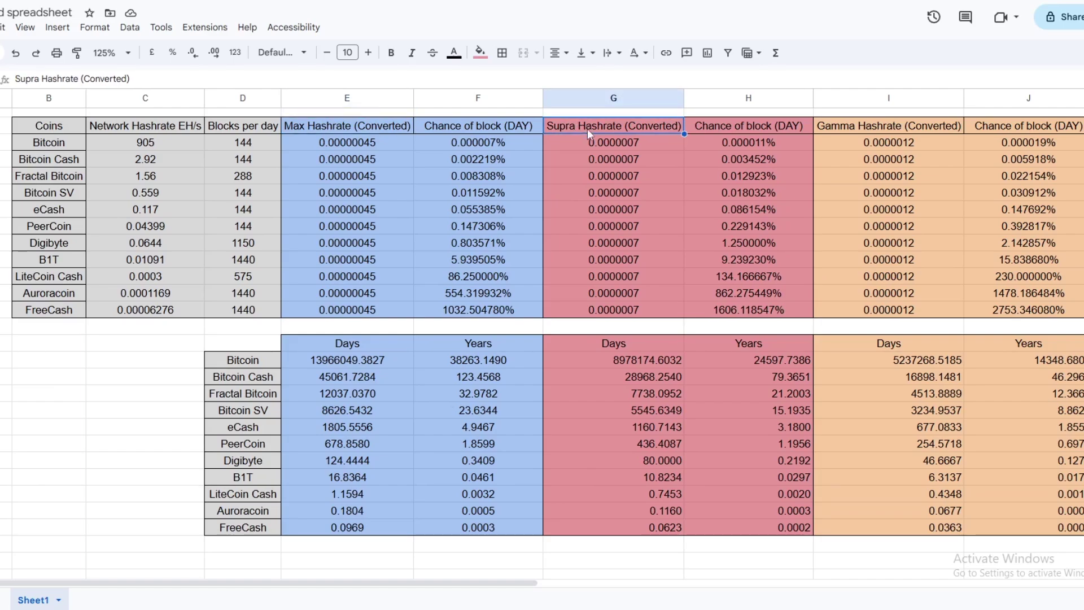
left_click(876, 123)
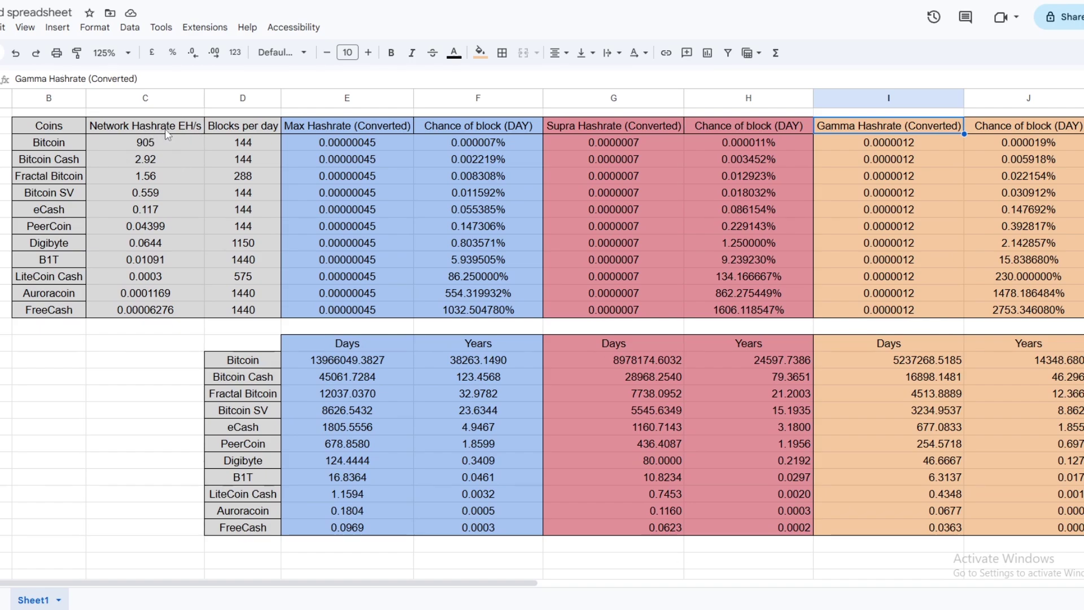
scroll(362, 222, "right", 1)
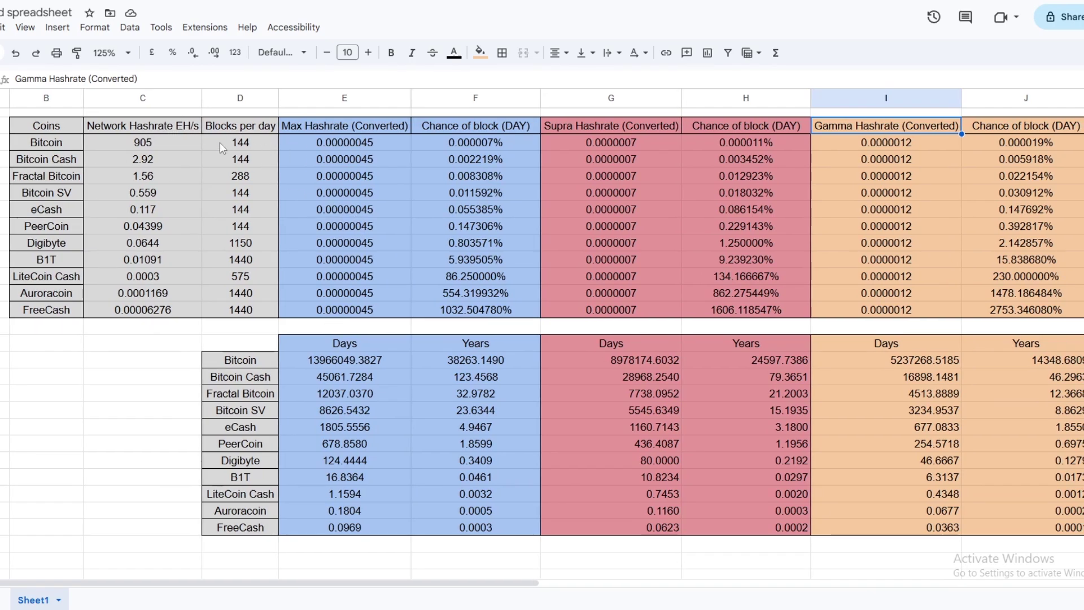
left_click(358, 144)
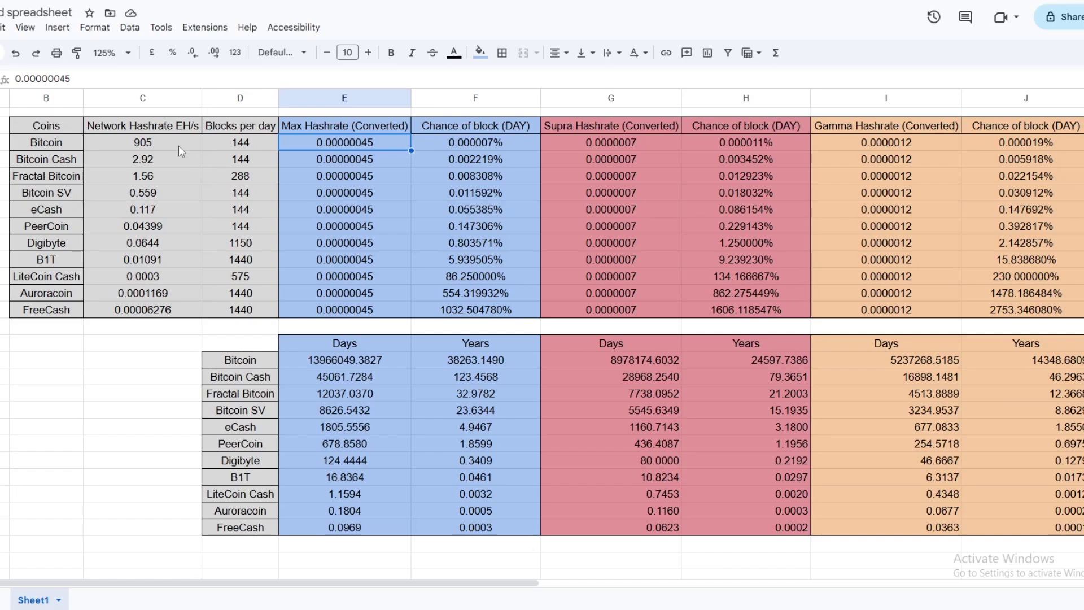
left_click(151, 197)
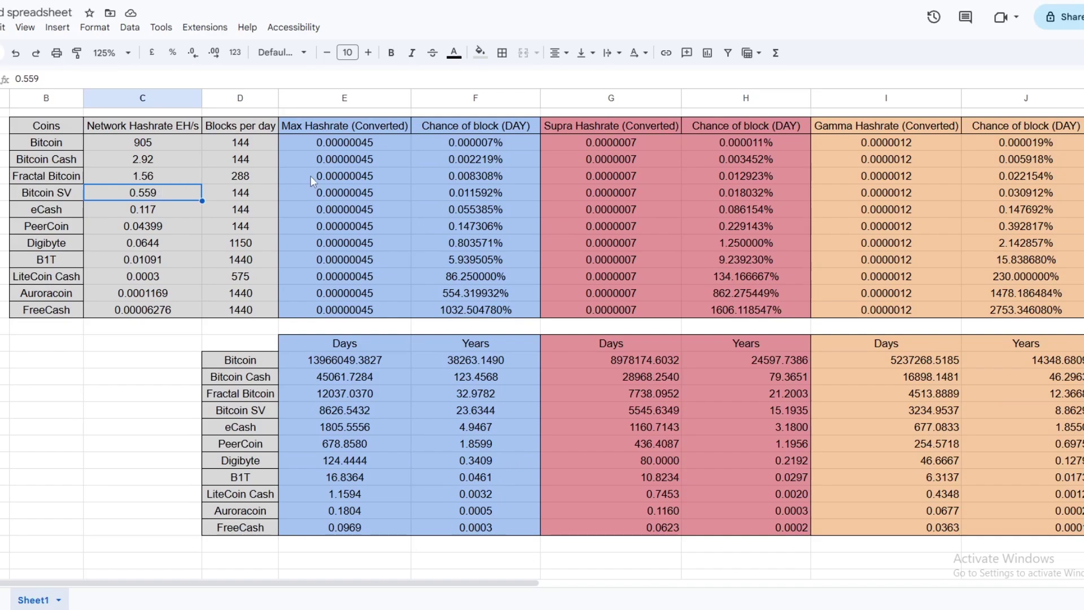
left_click(358, 198)
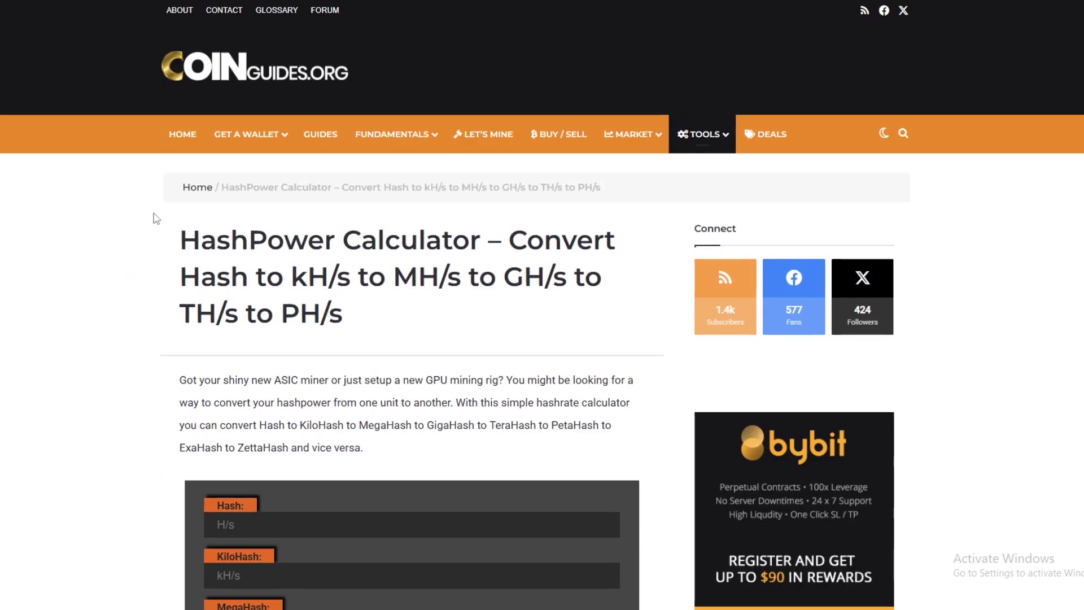
In the CoinGuides HashPower Calculator, enter 1.2 as the TeraHash value to convert it to the other units.
scroll(156, 219, "down", 3)
scroll(157, 219, "down", 3)
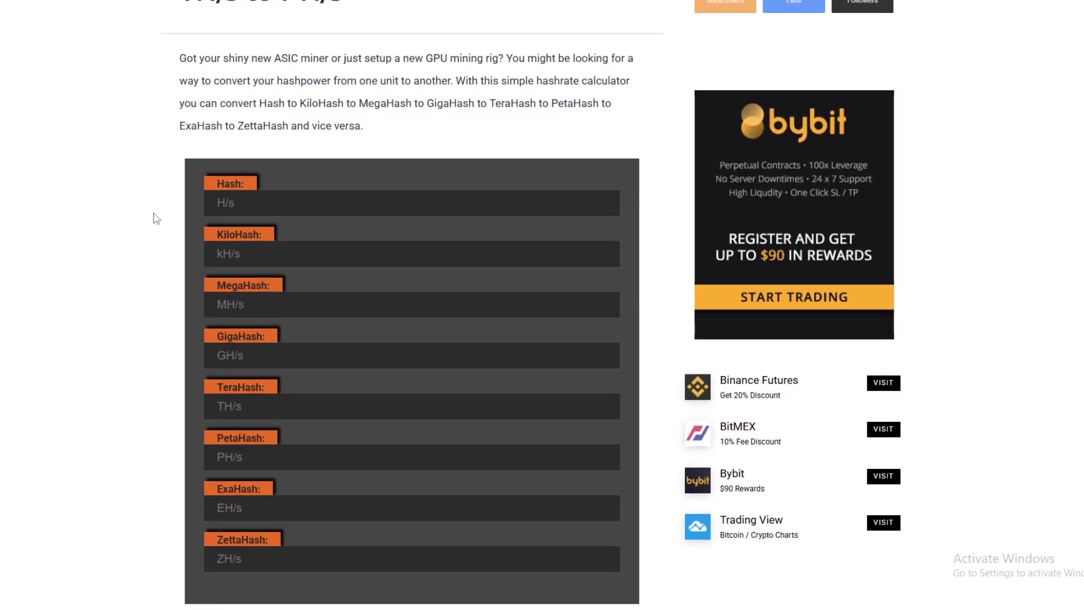
left_click(263, 342)
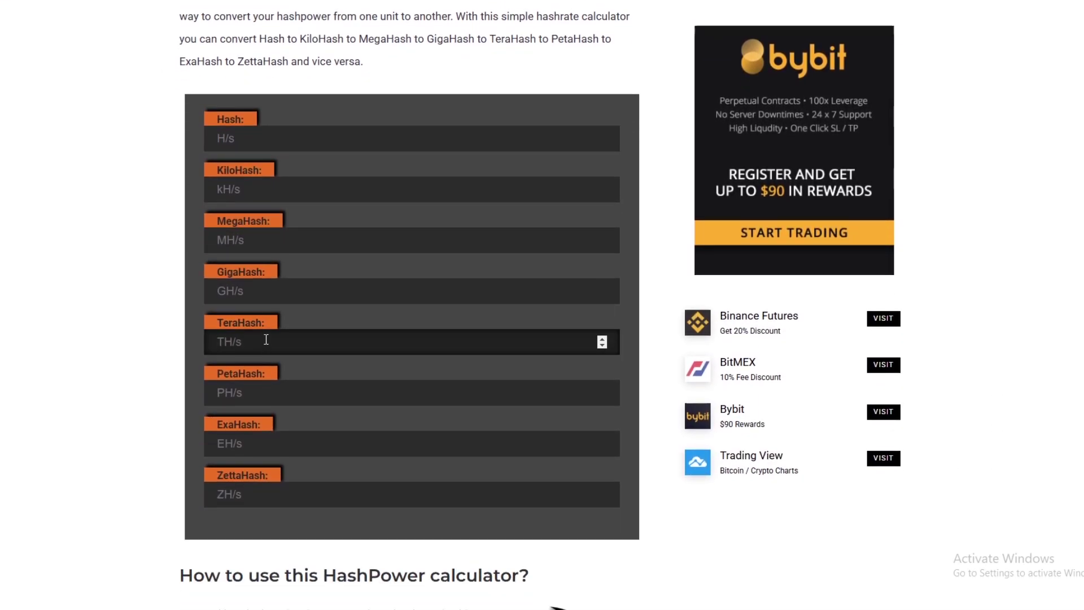
type("1.2")
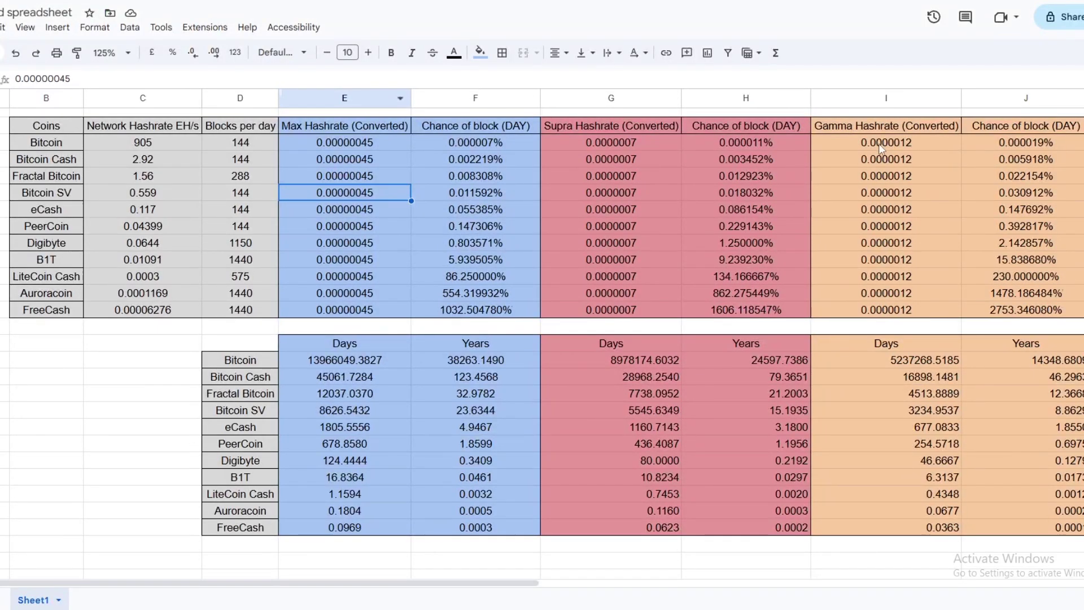
Back in the spreadsheet, check Bitcoin's converted Gamma hashrate and inspect the formula behind its Max daily block chance.
left_click(868, 148)
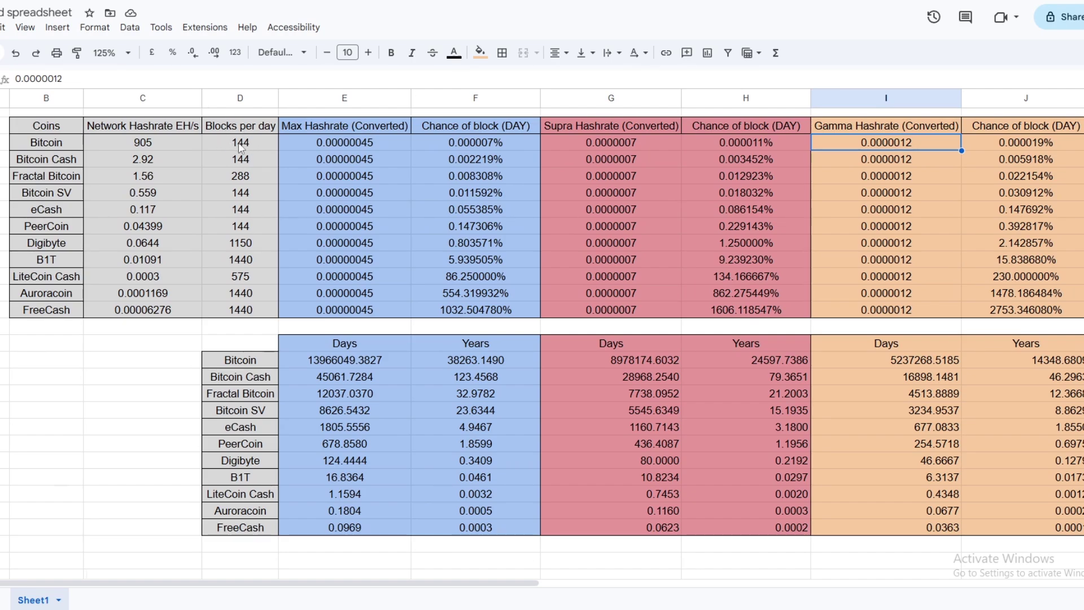
key("Left")
key("Left")
key("Left")
left_click(83, 81)
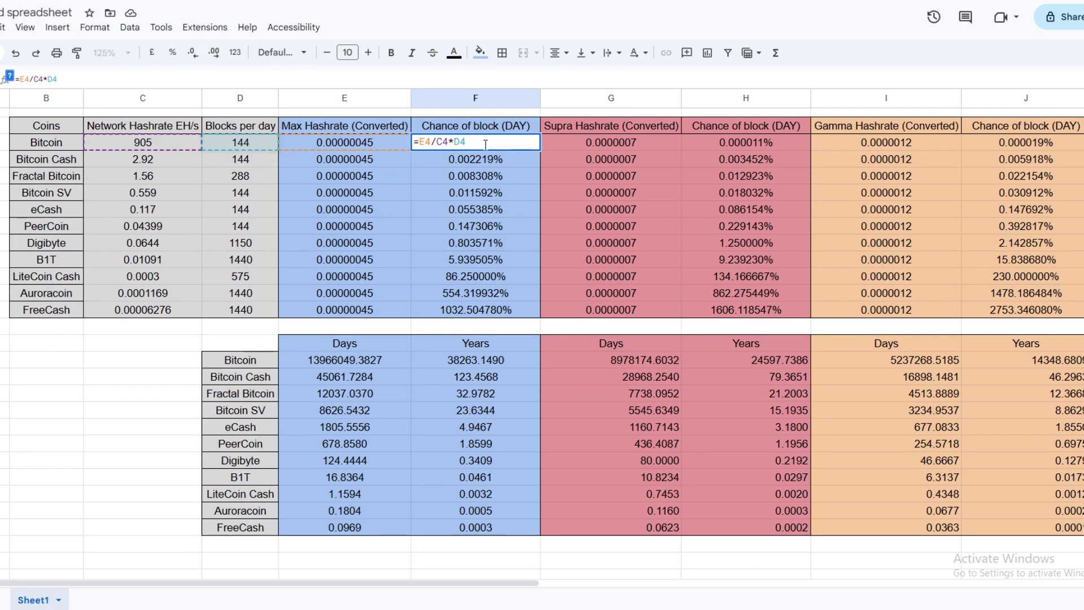
key("Return")
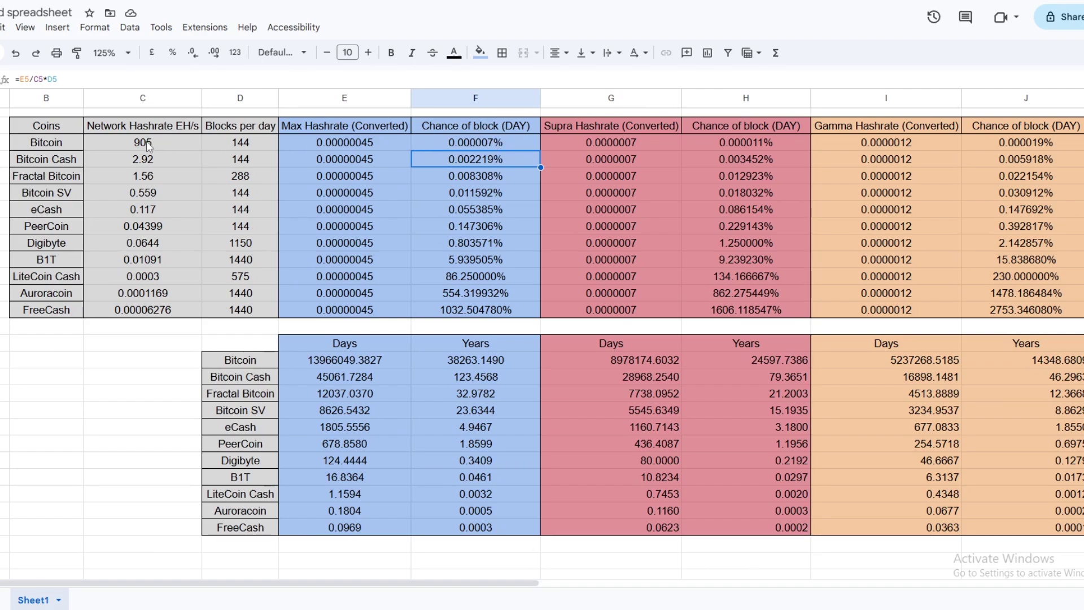
Review Bitcoin's row across the three miners and the days and years estimates for Bitcoin through Bitcoin SV.
left_click_drag(143, 142, 891, 141)
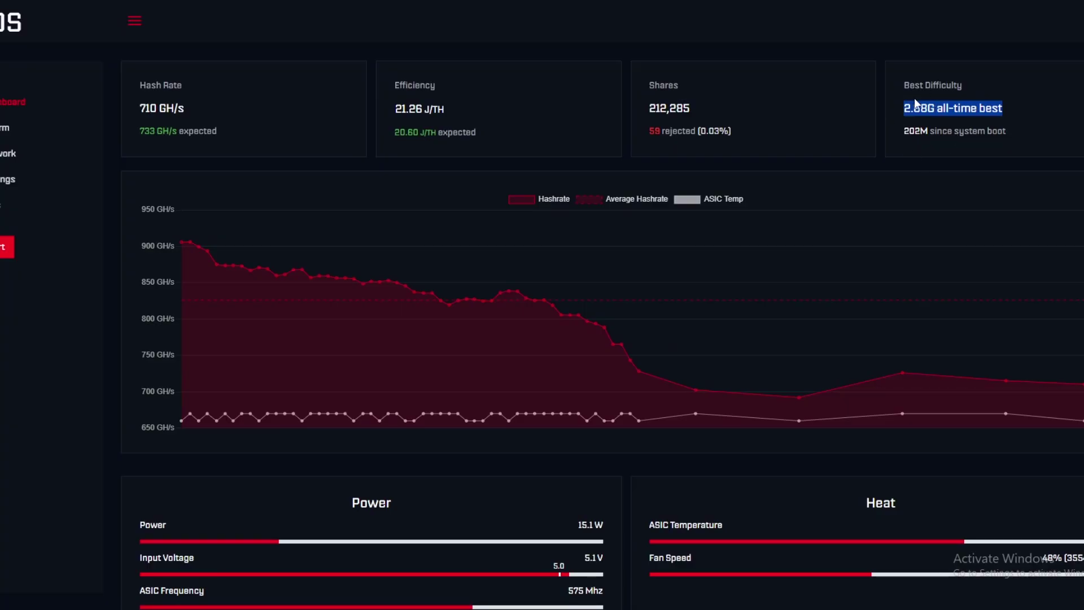
left_click(927, 123)
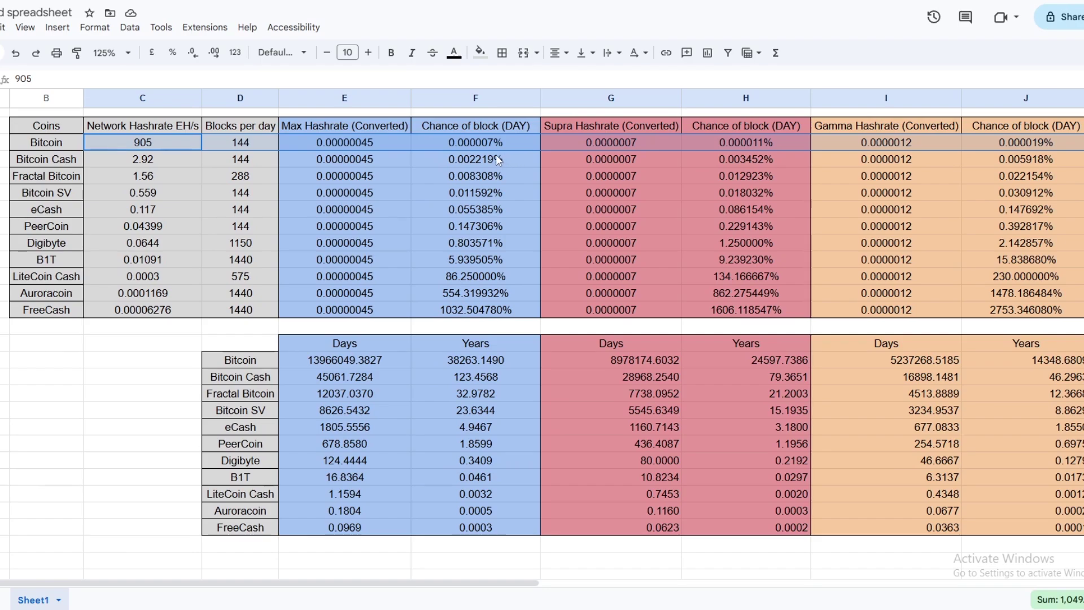
left_click_drag(325, 353, 1020, 422)
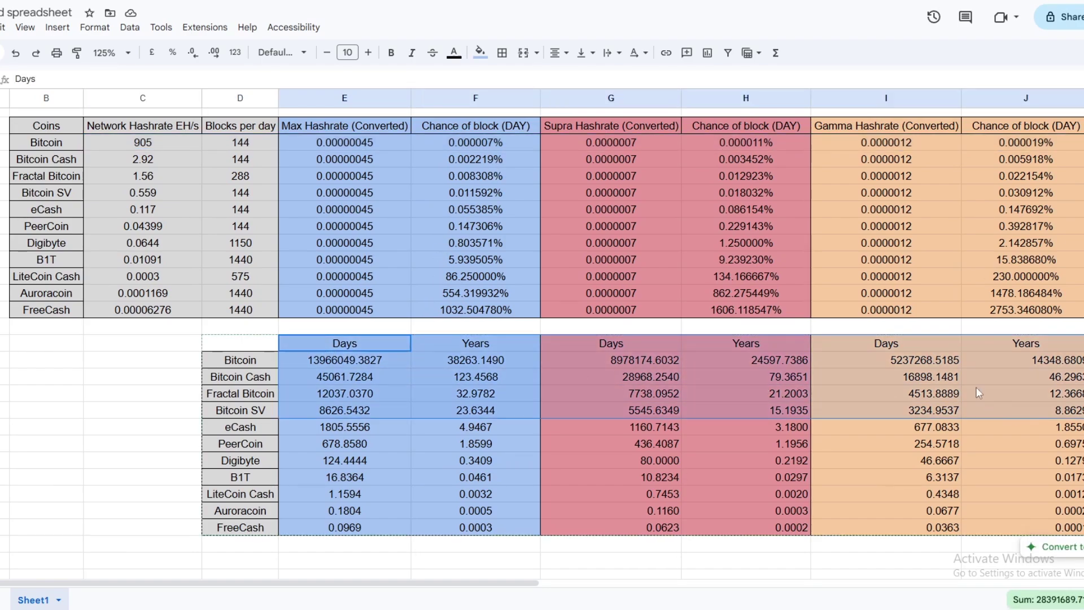
left_click(469, 210)
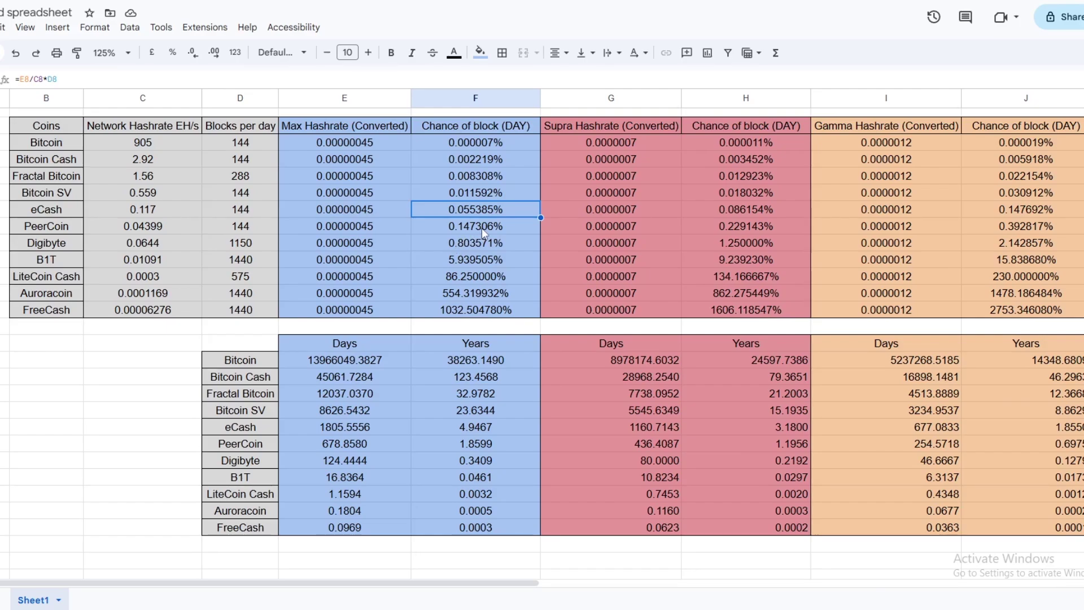
Examine the Coins list, highlighting Bitcoin through Digibyte, eCash through Digibyte, Bitcoin through Bitcoin SV, and Digibyte alone.
left_click(66, 148)
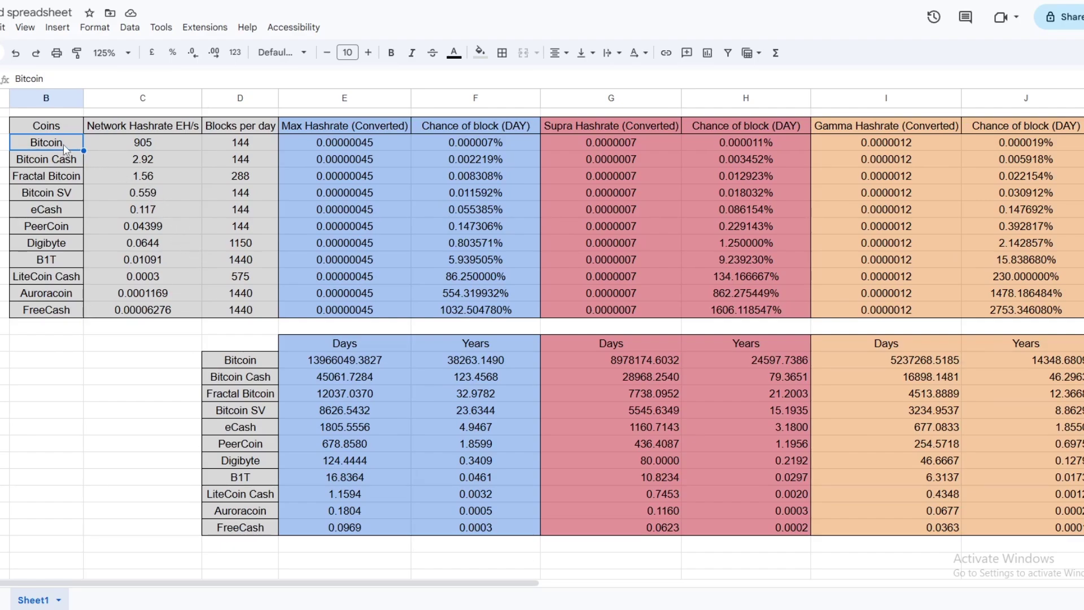
left_click_drag(63, 144, 63, 246)
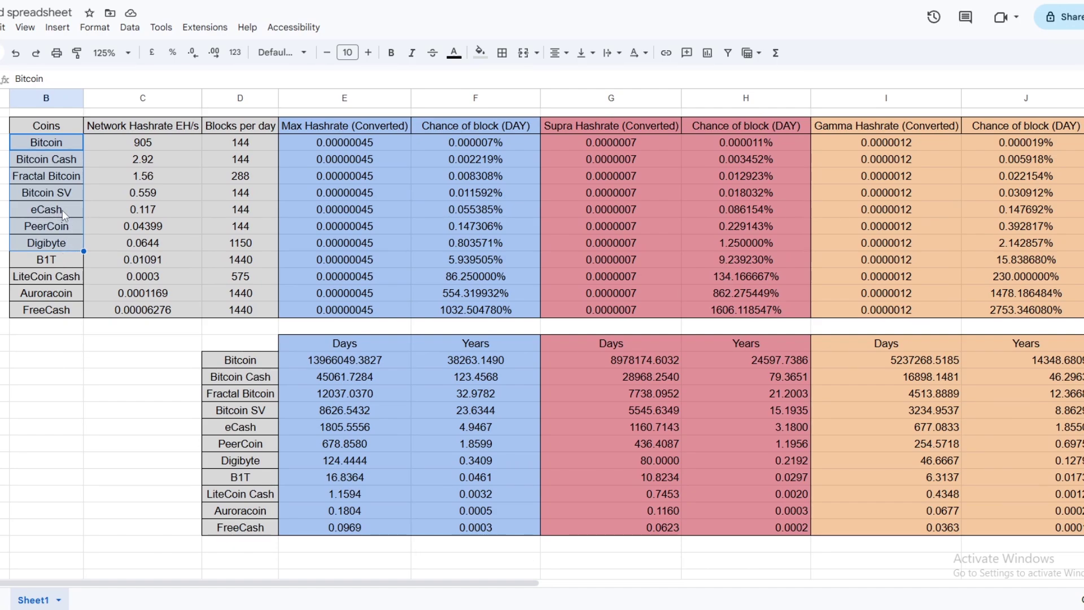
left_click_drag(64, 215, 63, 243)
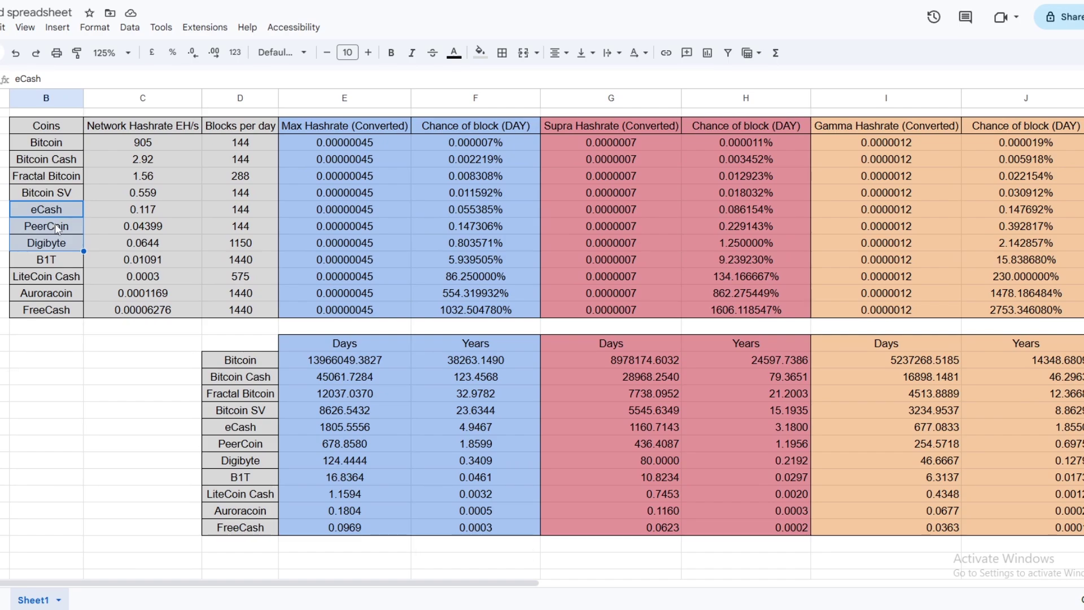
left_click_drag(62, 143, 66, 192)
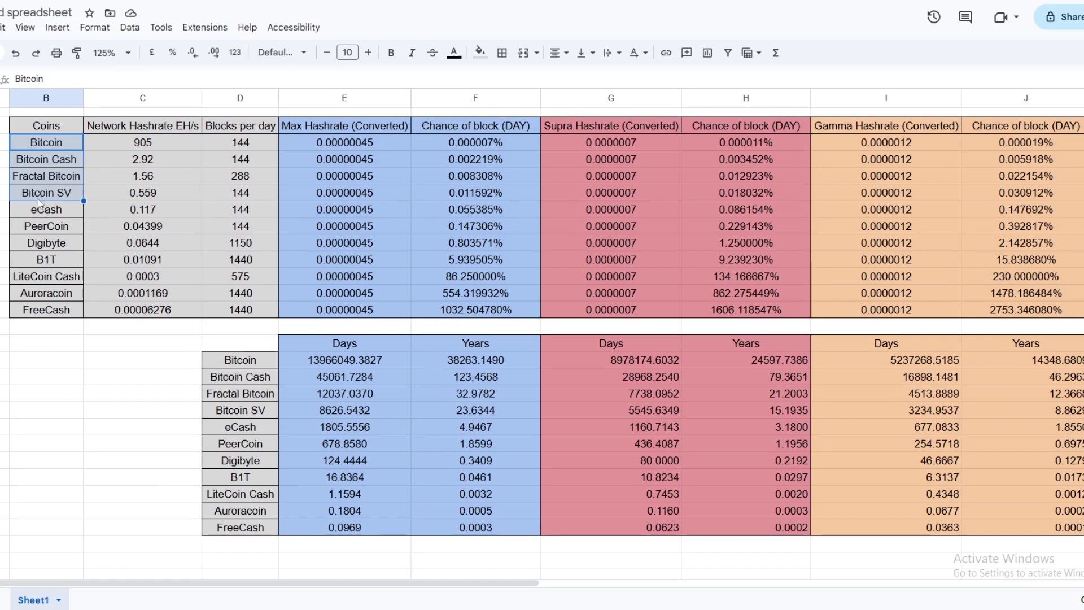
left_click(63, 248)
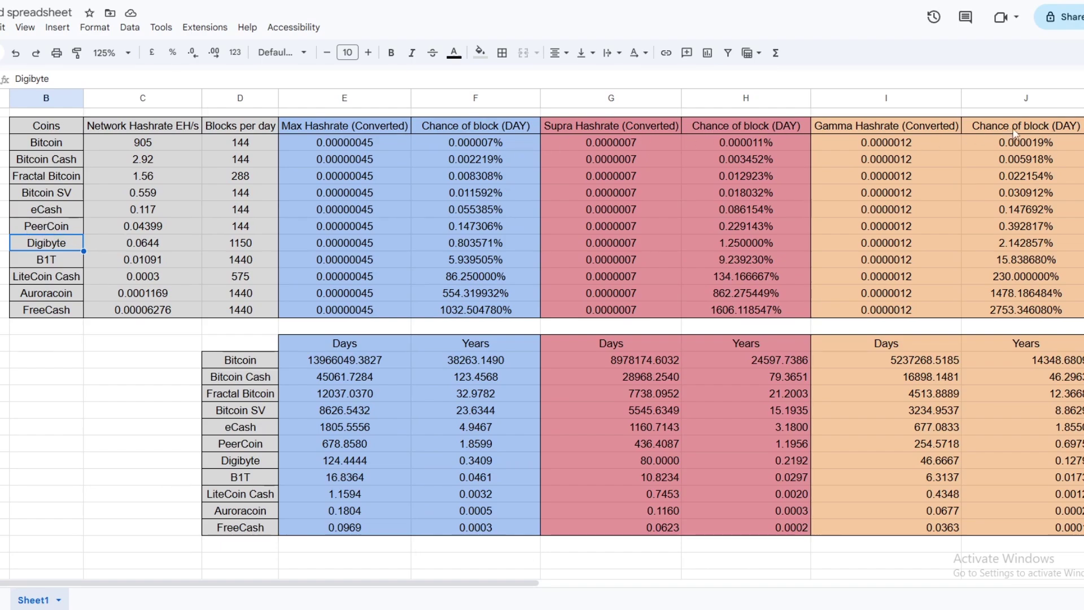
Compare the daily block chances for Gamma on Bitcoin and FreeCash with those for Max on LiteCoin Cash and Auroracoin.
left_click(1039, 145)
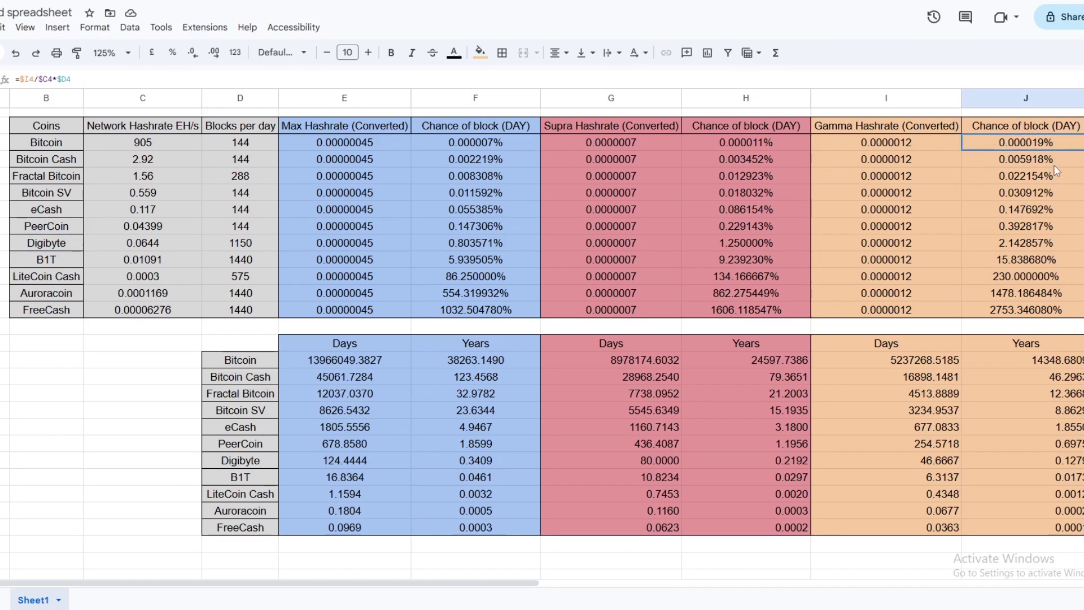
left_click(1033, 314)
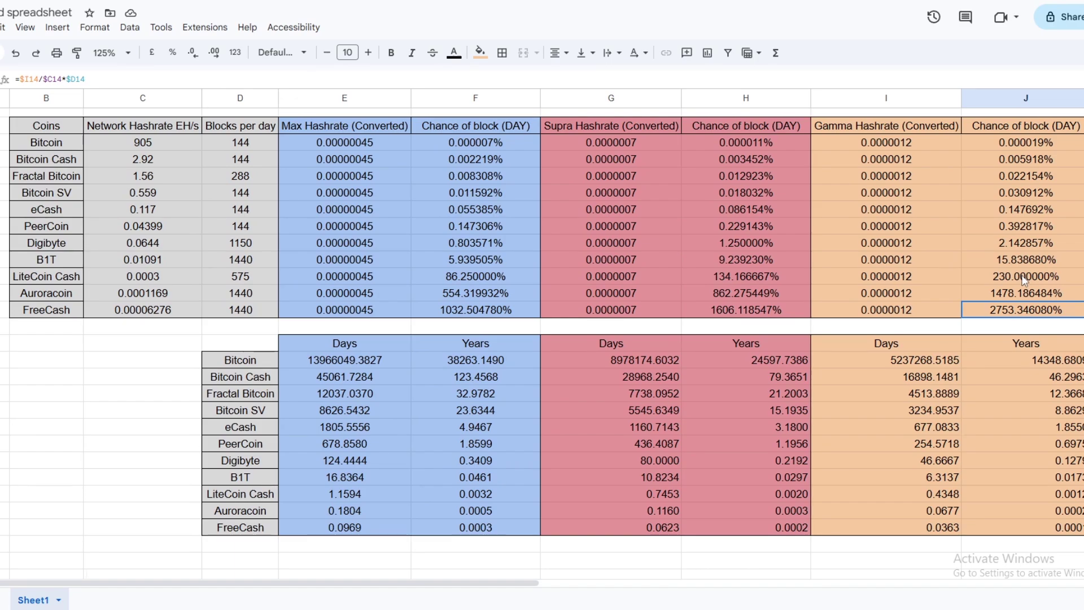
left_click(466, 279)
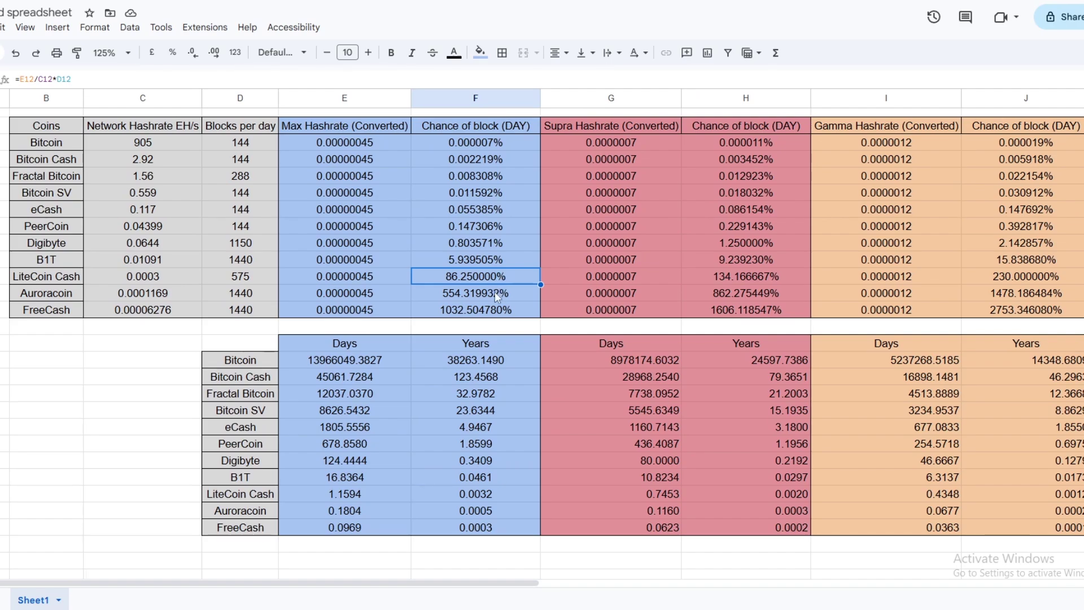
left_click(495, 291)
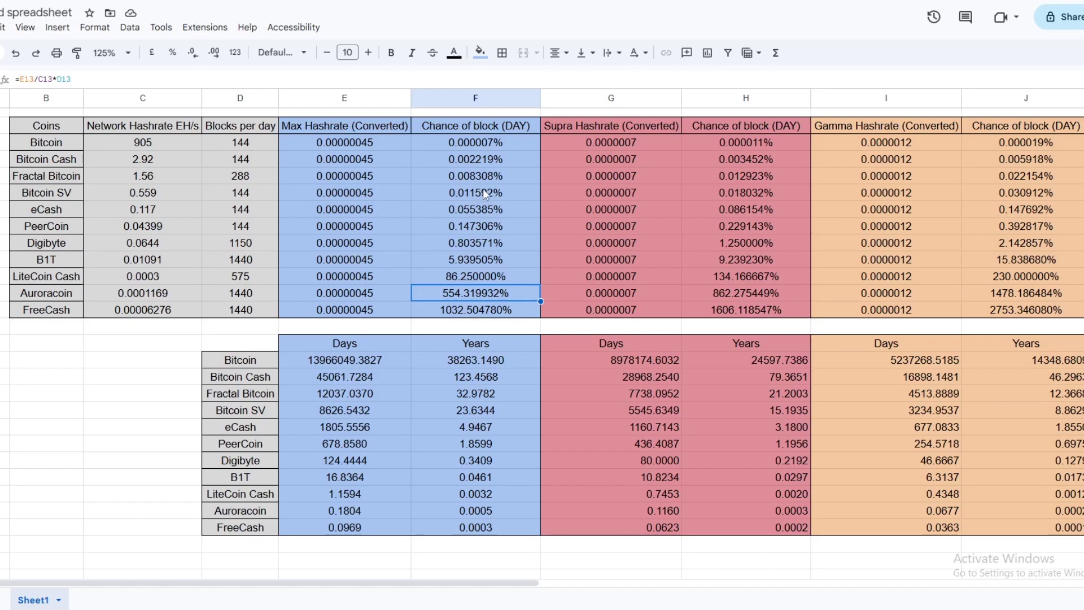
left_click(59, 179)
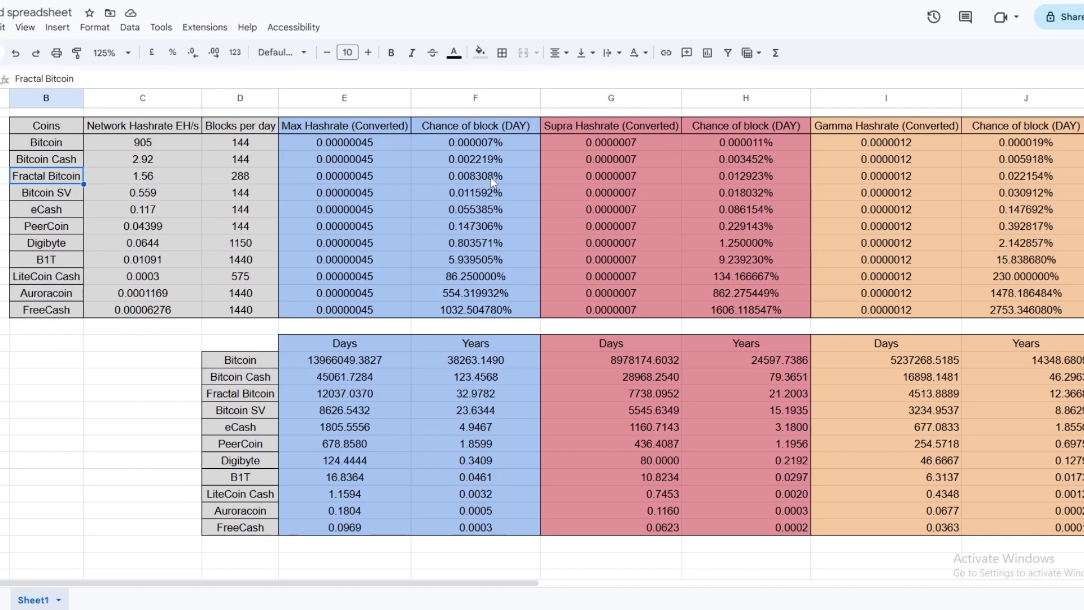
Single out Bitcoin SV and Fractal Bitcoin in the Coins list.
left_click(34, 195)
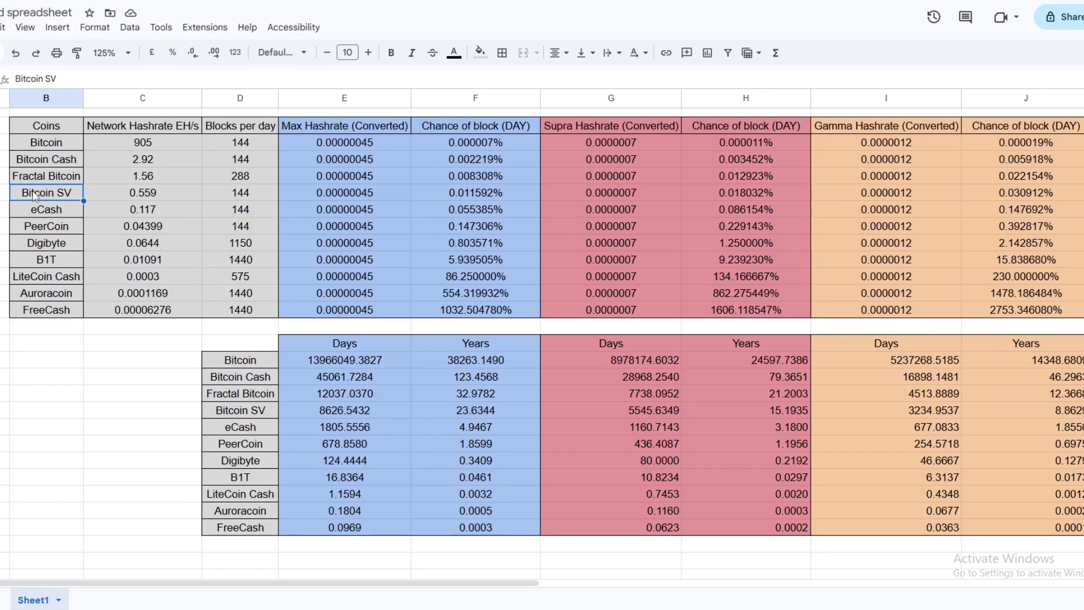
key("Up")
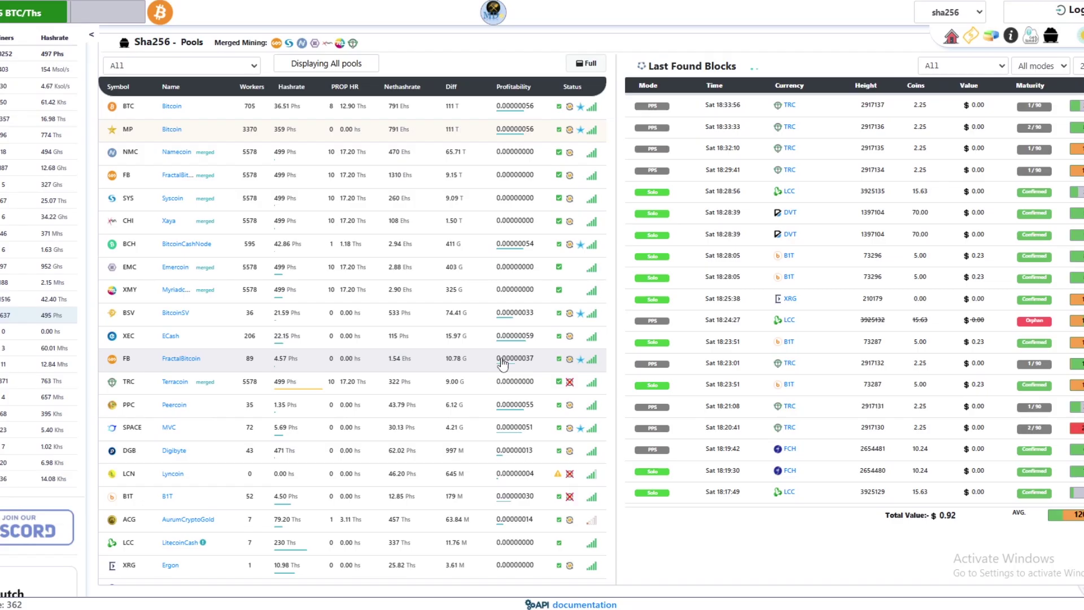
Switch from the mining pool page to the spreadsheet and inspect the formulas behind Max's days and years estimates, from Bitcoin down to FreeCash.
key("ctrl+Tab")
scroll(503, 353, "down", 2)
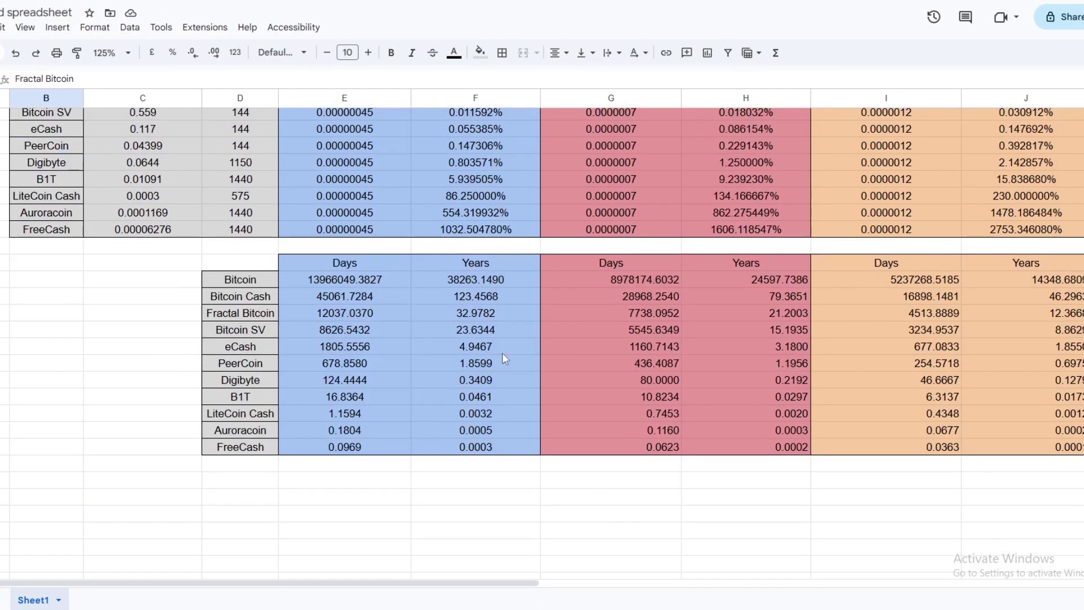
left_click_drag(457, 585, 497, 586)
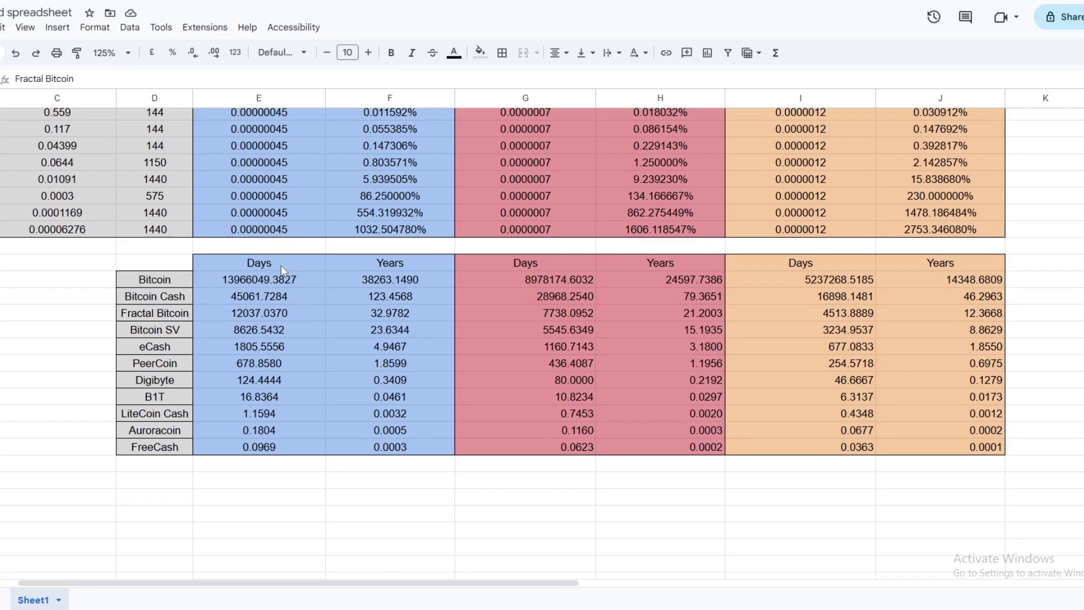
scroll(284, 278, "up", 2)
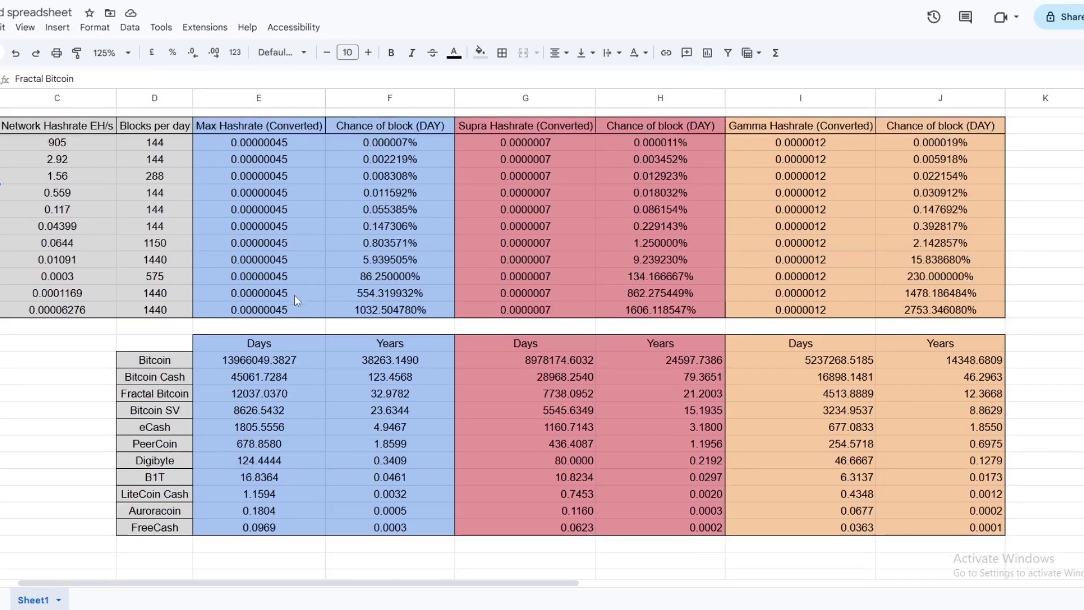
left_click(276, 358)
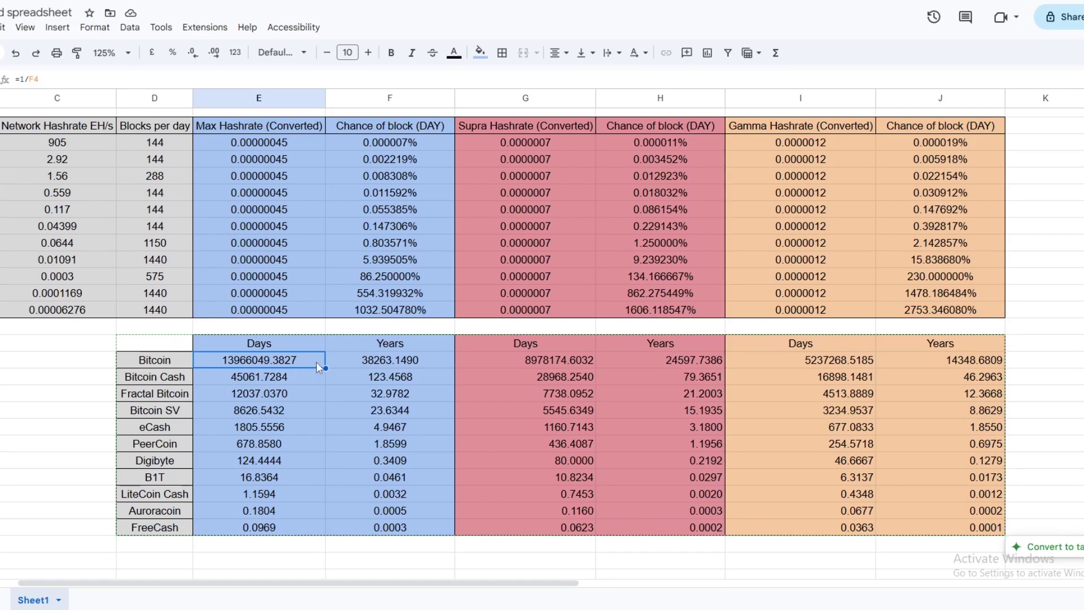
key("Right")
double_click(344, 351)
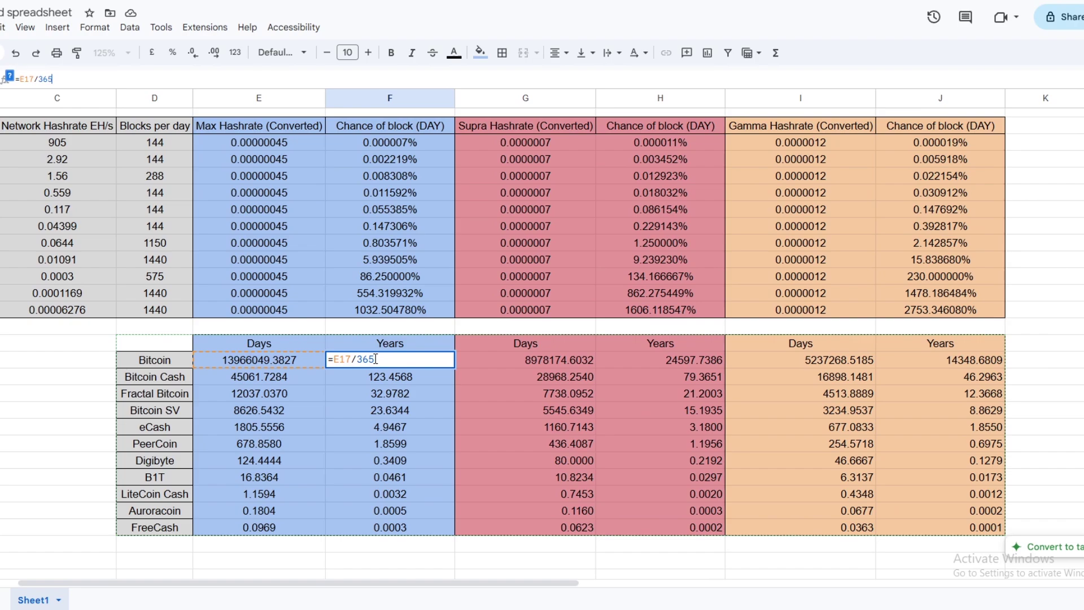
key("Return")
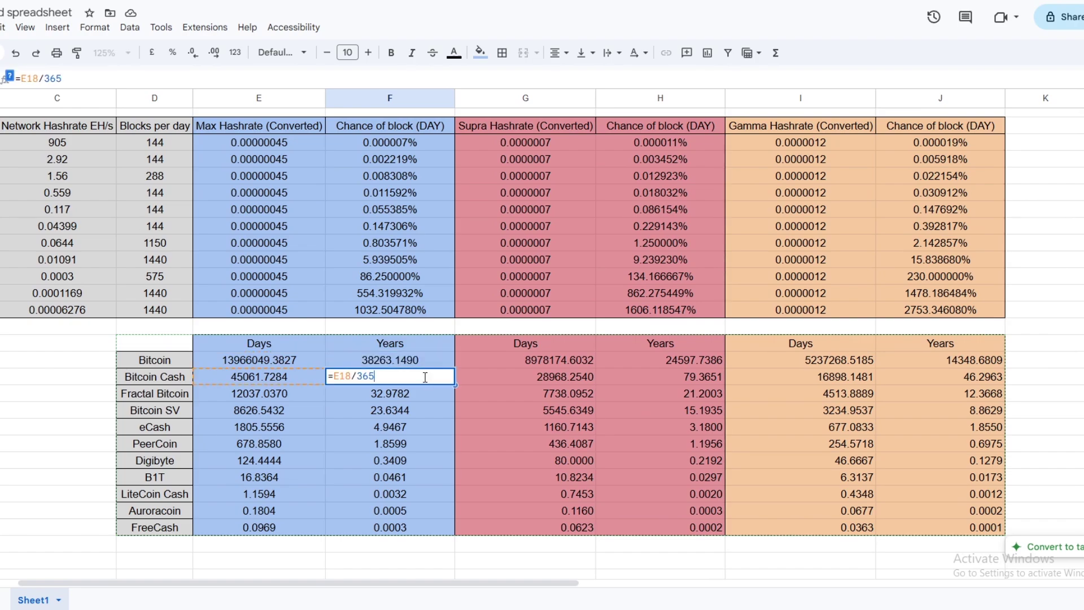
key("ctrl+Down")
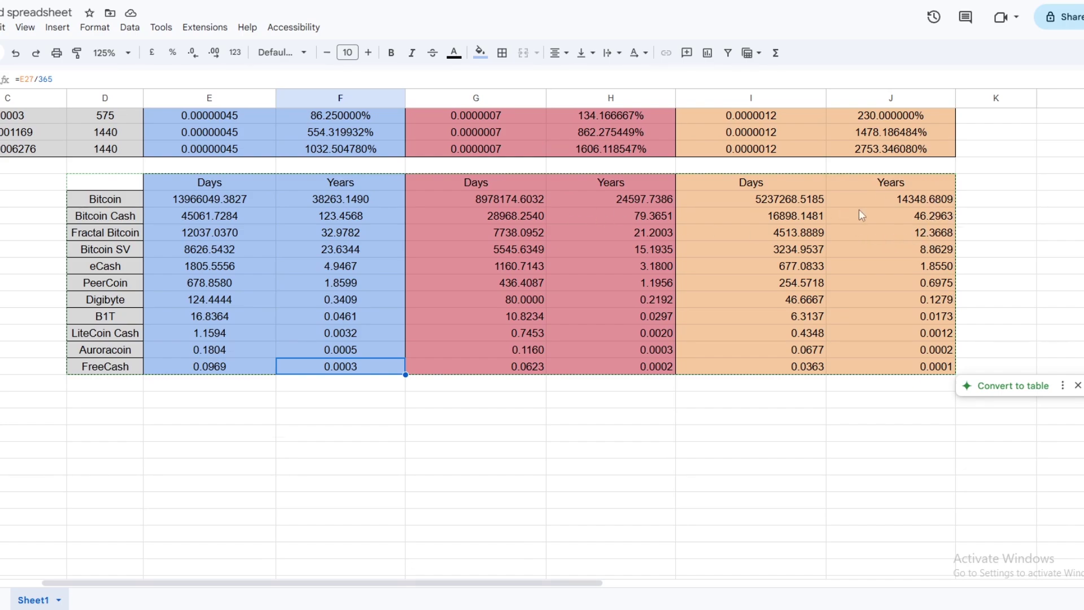
Review the Gamma days and years estimates, highlighting the whole block and checking the days for PeerCoin, Digibyte and B1T.
scroll(826, 265, "up", 4)
scroll(761, 185, "down", 3)
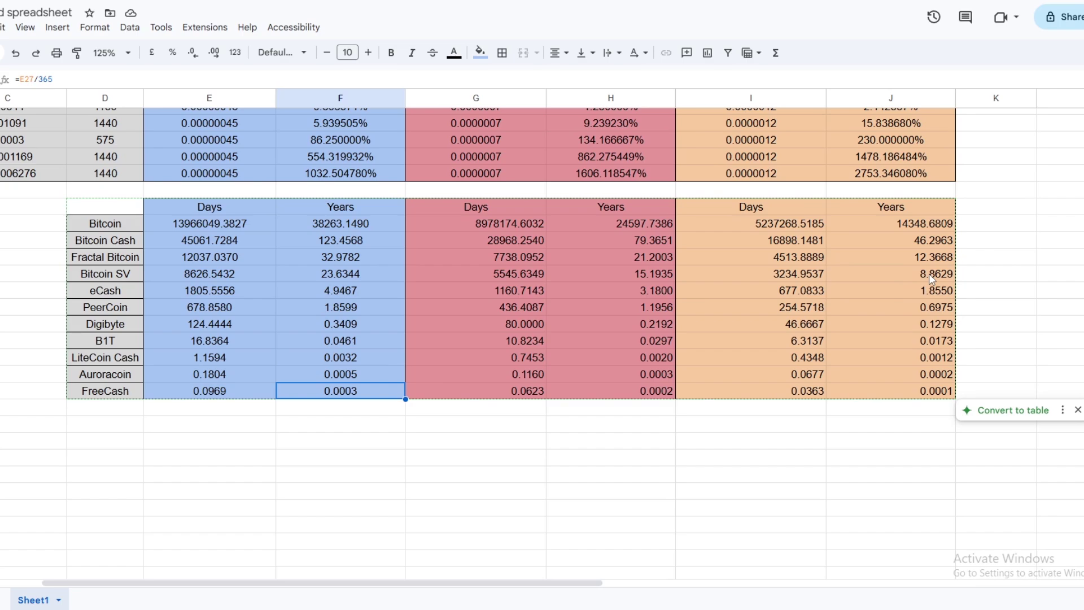
left_click_drag(751, 209, 873, 387)
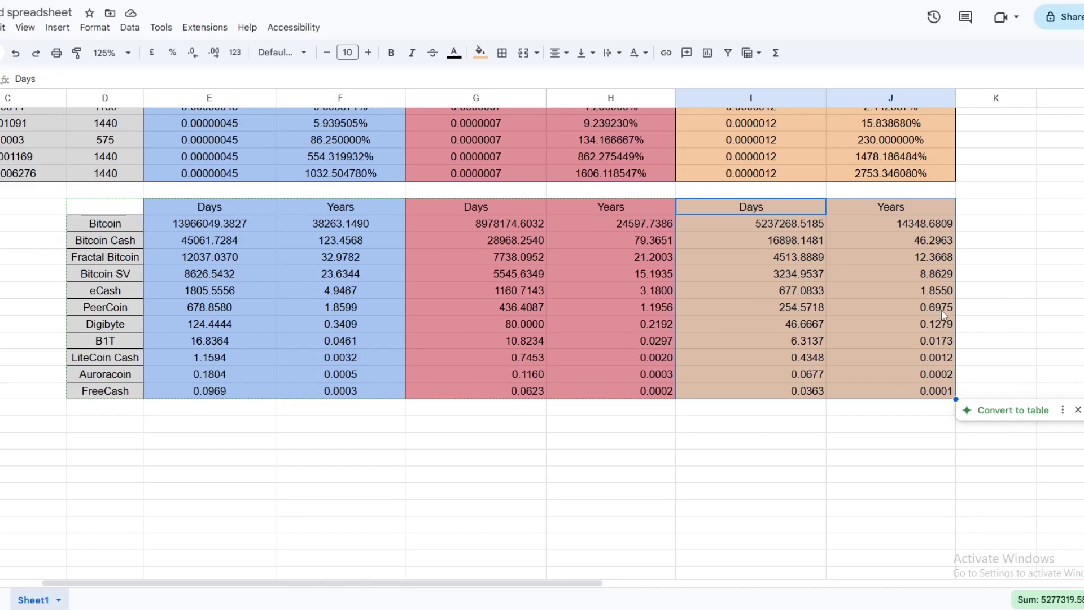
left_click(796, 310)
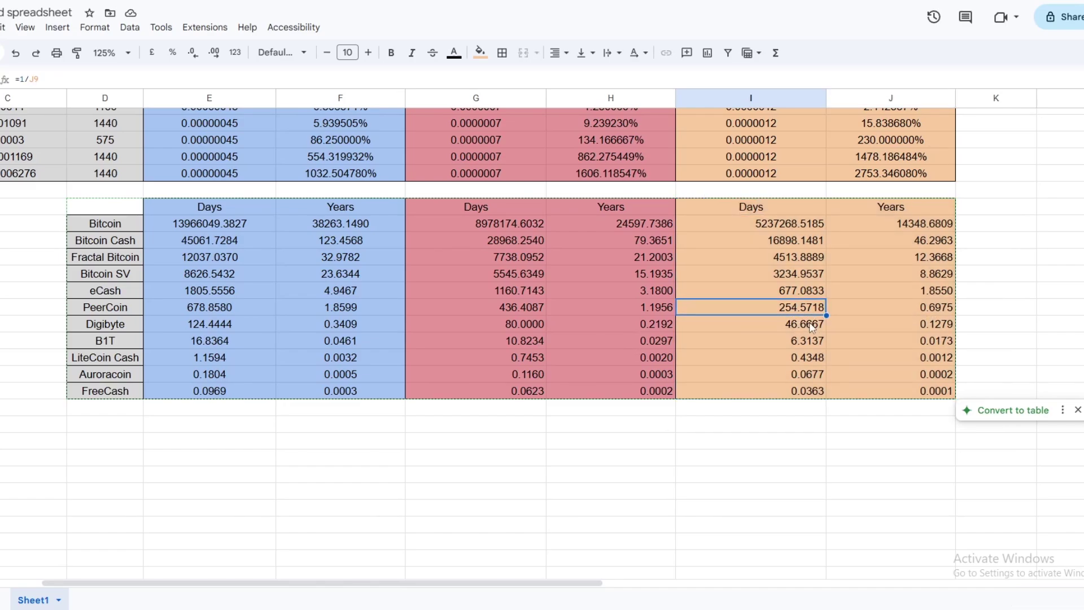
left_click(812, 331)
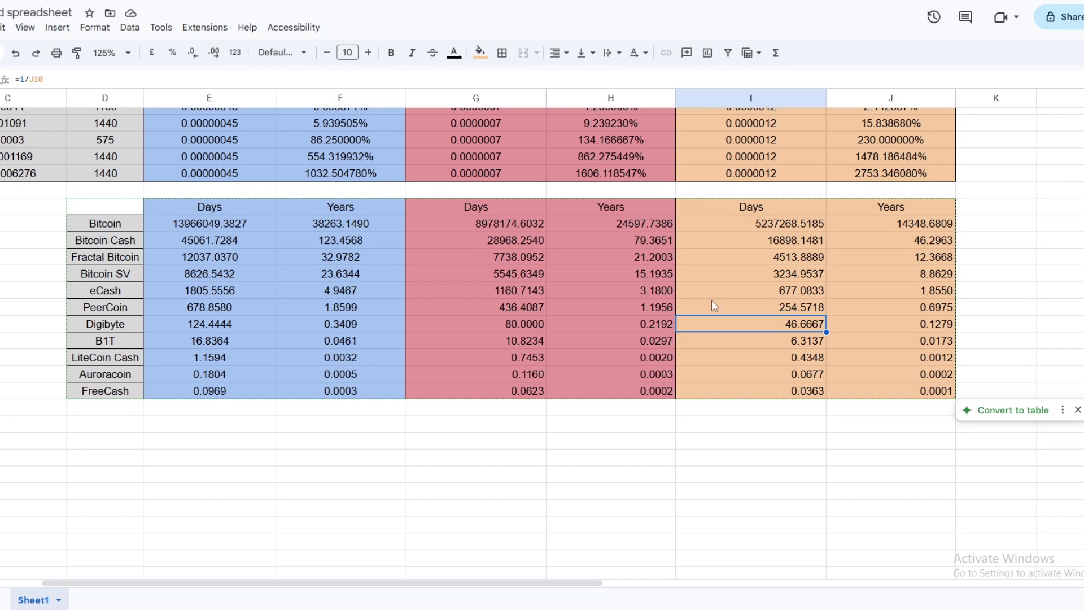
left_click(791, 346)
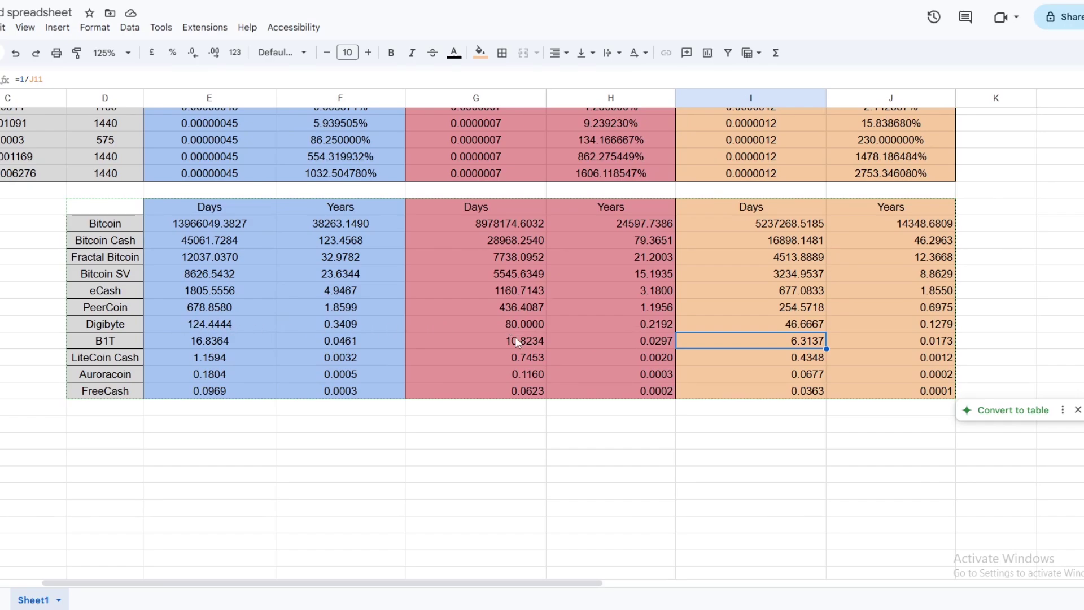
Look at Fractal Bitcoin, Bitcoin Cash and Gamma's years estimate for Bitcoin, and return to the daily block chances table.
scroll(514, 336, "up", 2)
scroll(513, 336, "down", 2)
left_click(123, 259)
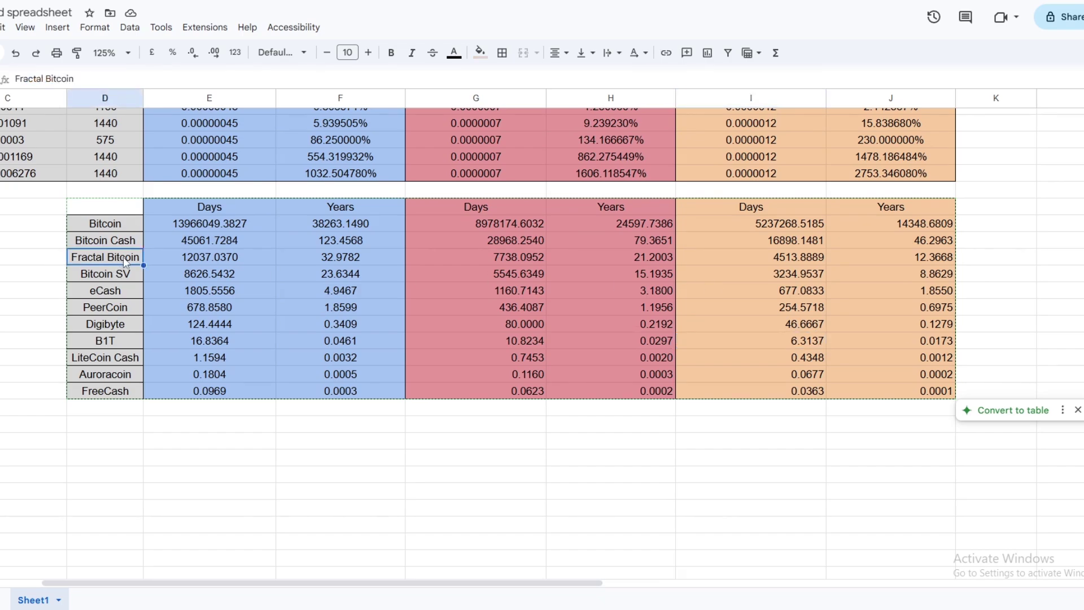
left_click(125, 244)
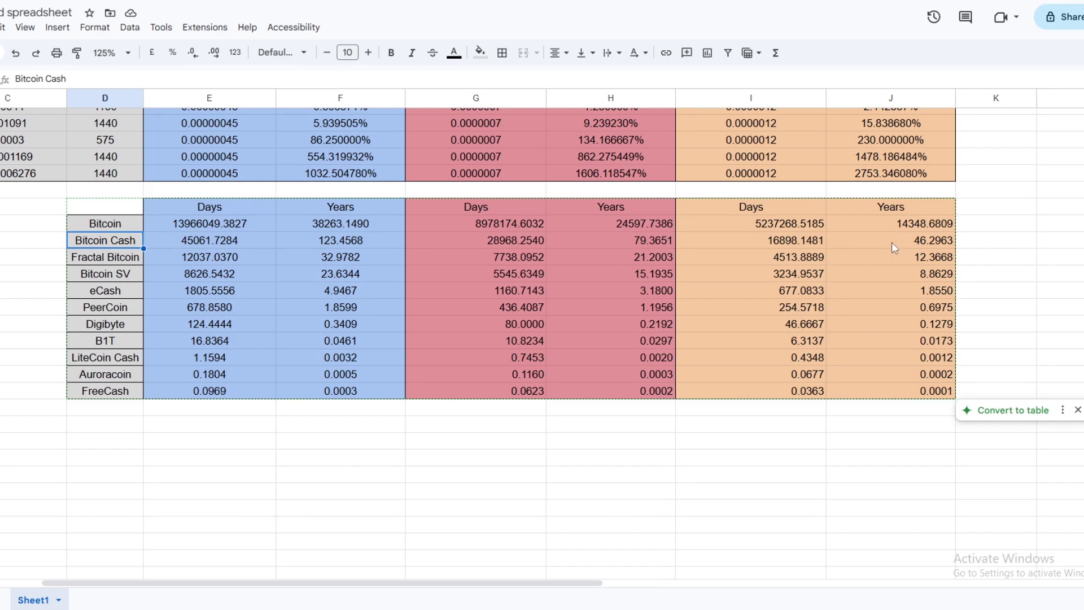
left_click(890, 223)
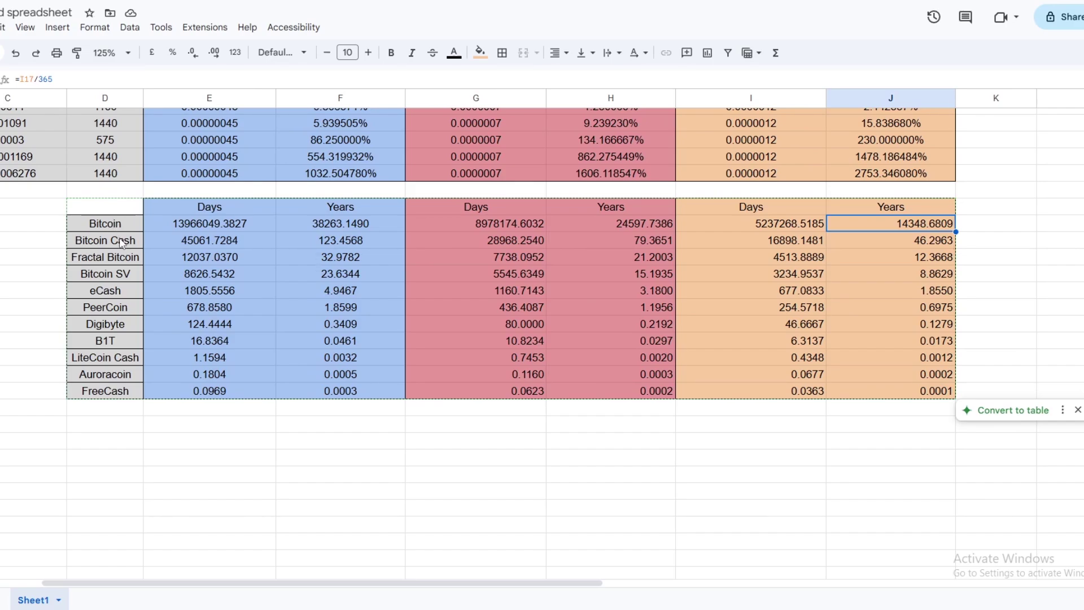
scroll(695, 314, "up", 3)
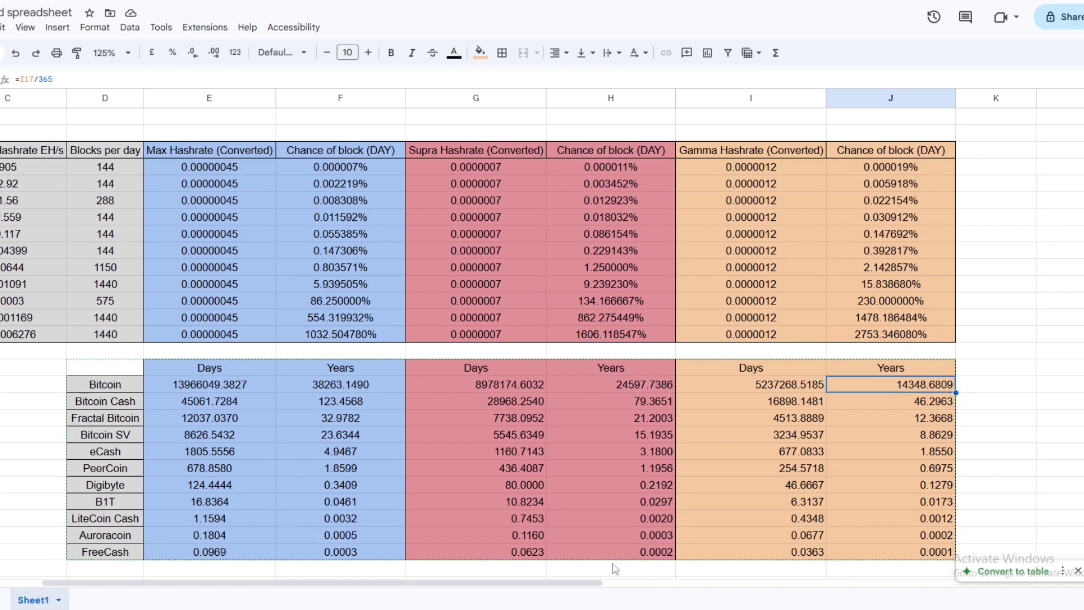
left_click_drag(572, 591, 508, 589)
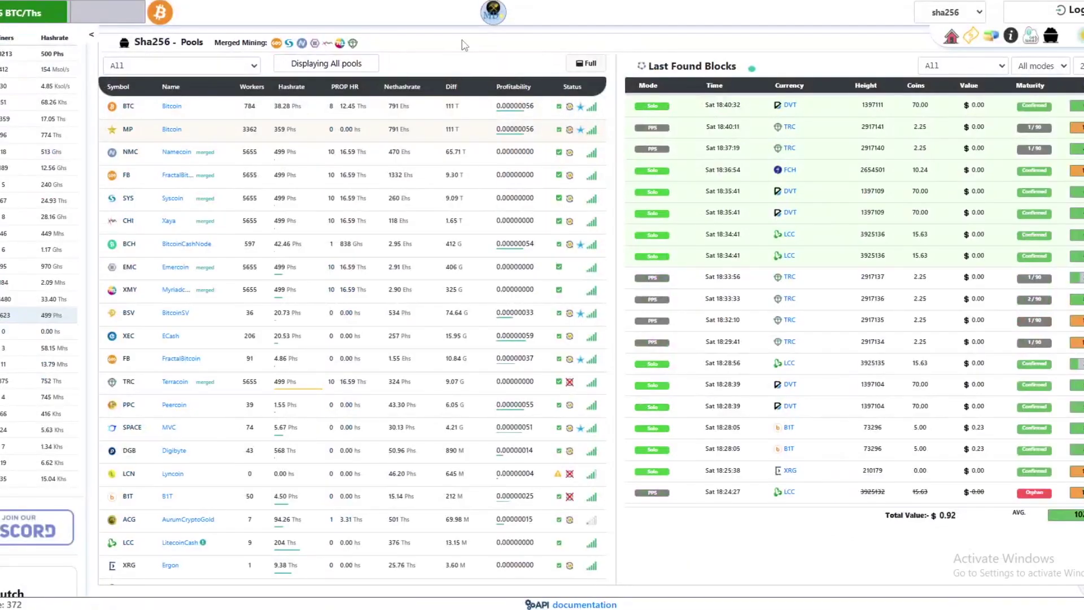